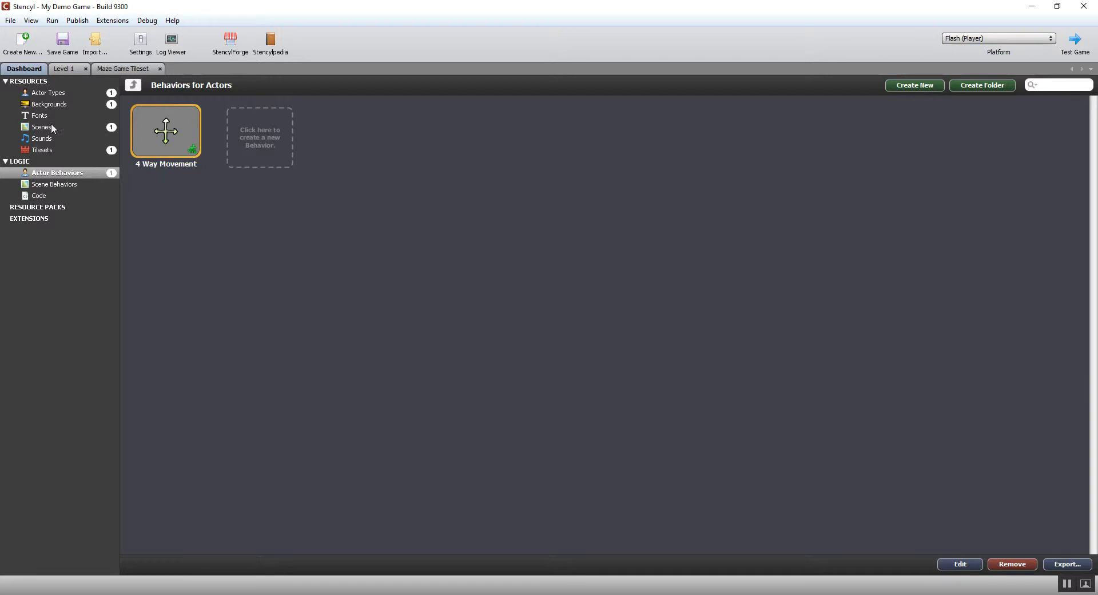
- Create a new actor type named Enemy
{"action": "left_click", "coordinate": [56, 93]}
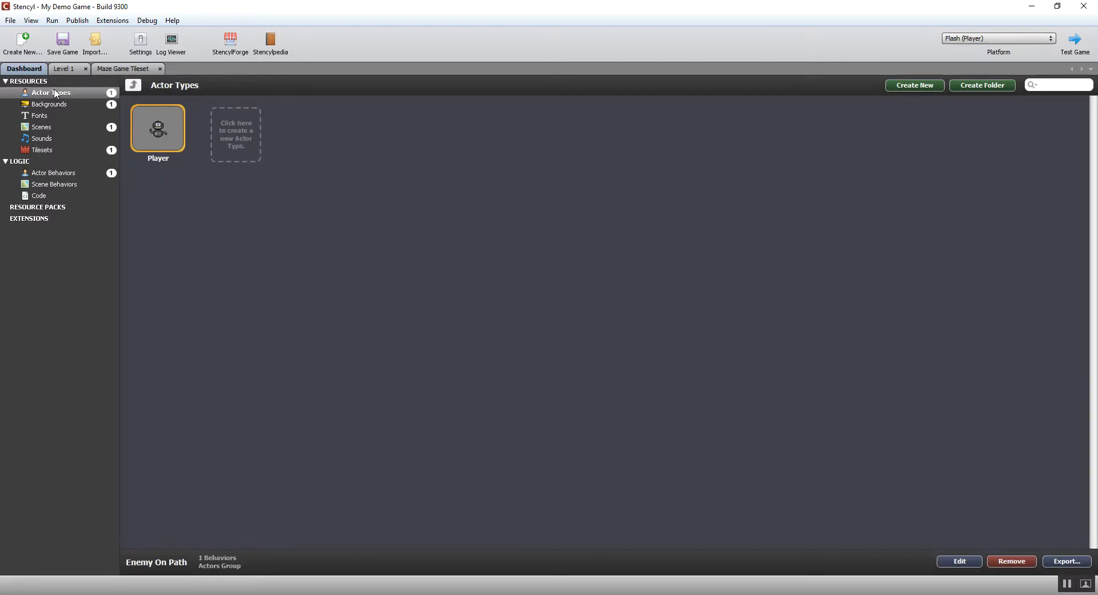
{"action": "left_click", "coordinate": [238, 139]}
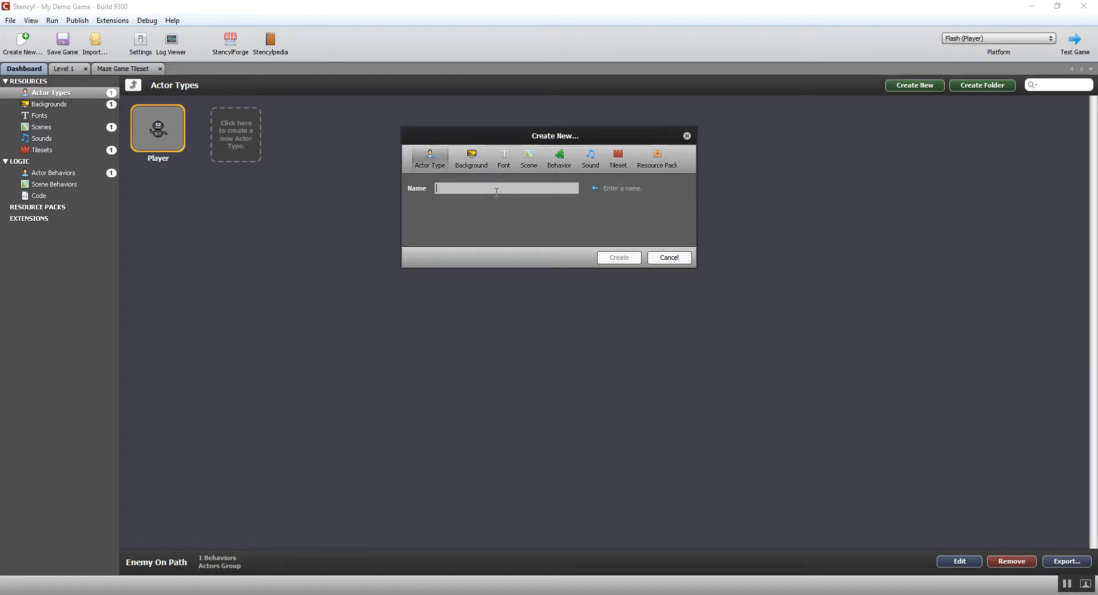
{"action": "type", "text": "Enemy"}
{"action": "left_click", "coordinate": [623, 260]}
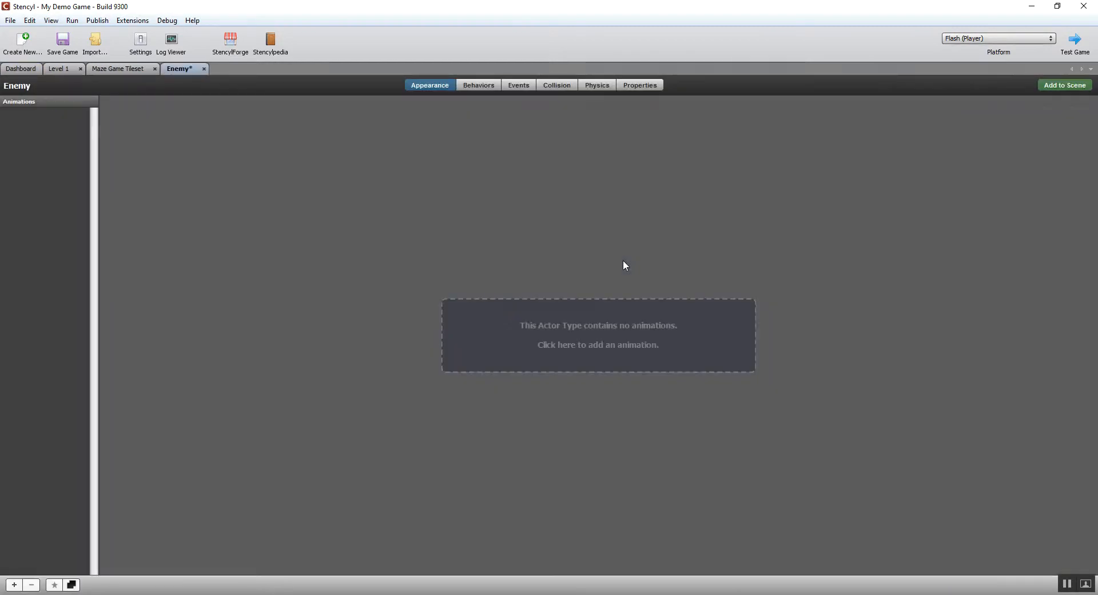
- Make the Enemy actor type unaffected by gravity and check its group assignment
{"action": "left_click", "coordinate": [600, 88]}
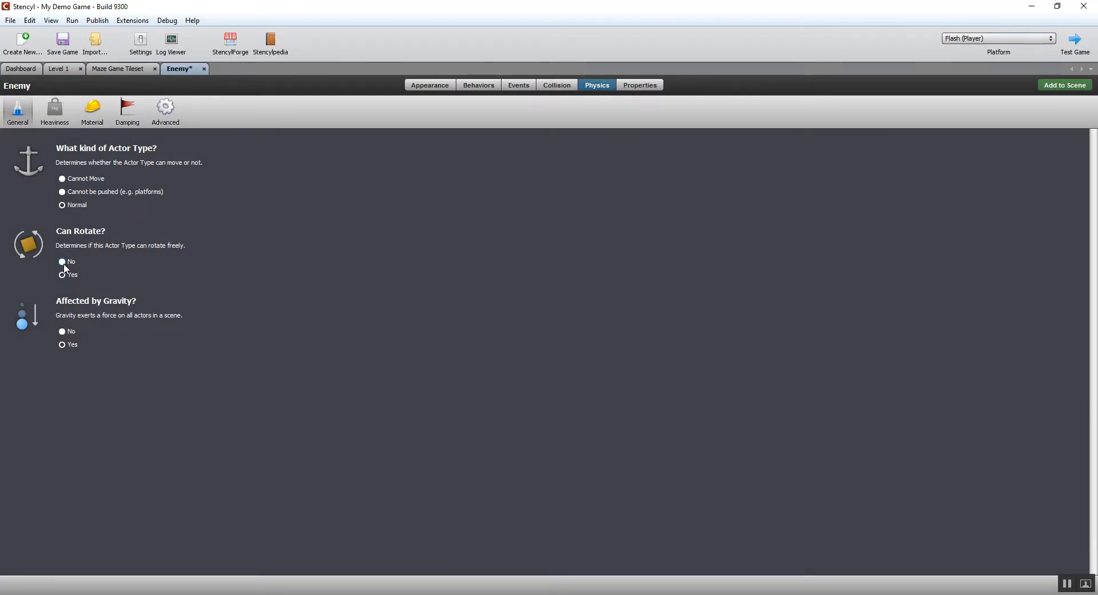
{"action": "left_click", "coordinate": [62, 331]}
{"action": "left_click", "coordinate": [642, 86]}
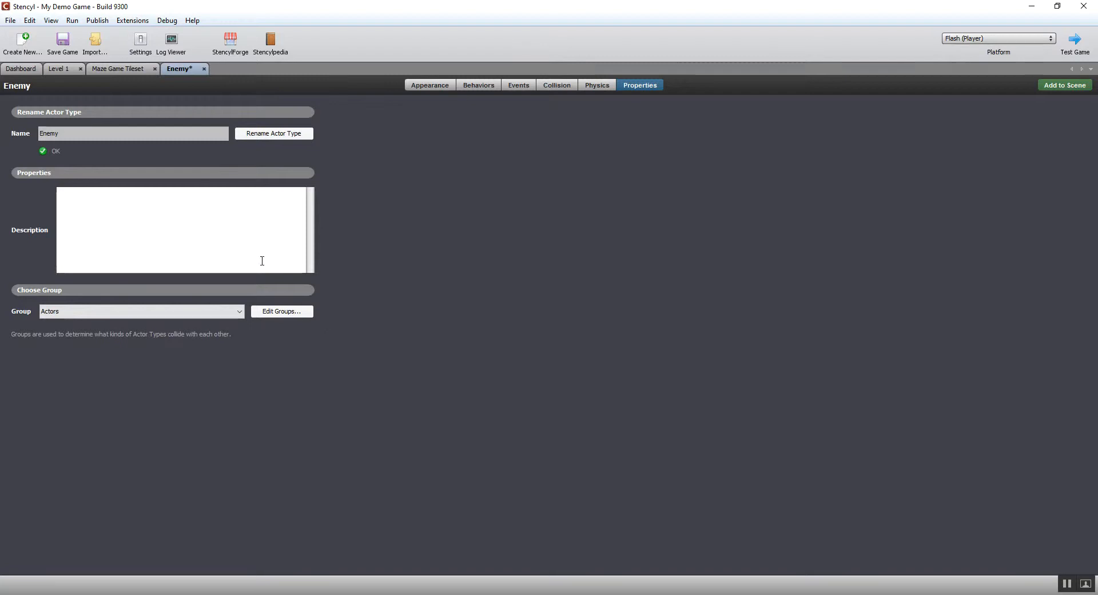
- Add an animation to the Enemy actor type and import its six frames from the enemy image in the Sprites folder
{"action": "left_click", "coordinate": [430, 86]}
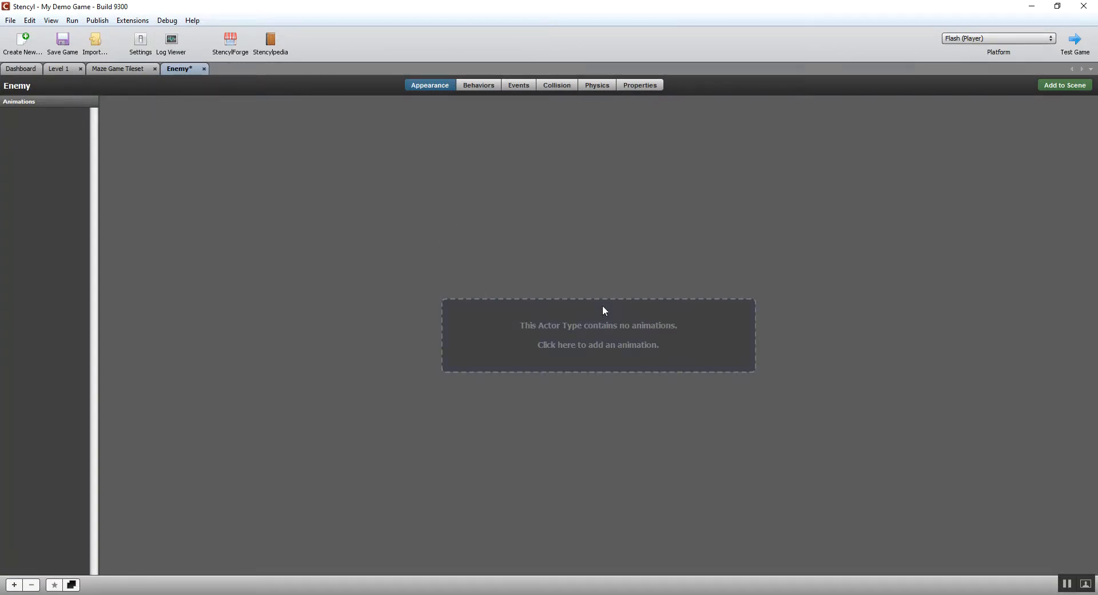
{"action": "left_click", "coordinate": [586, 333]}
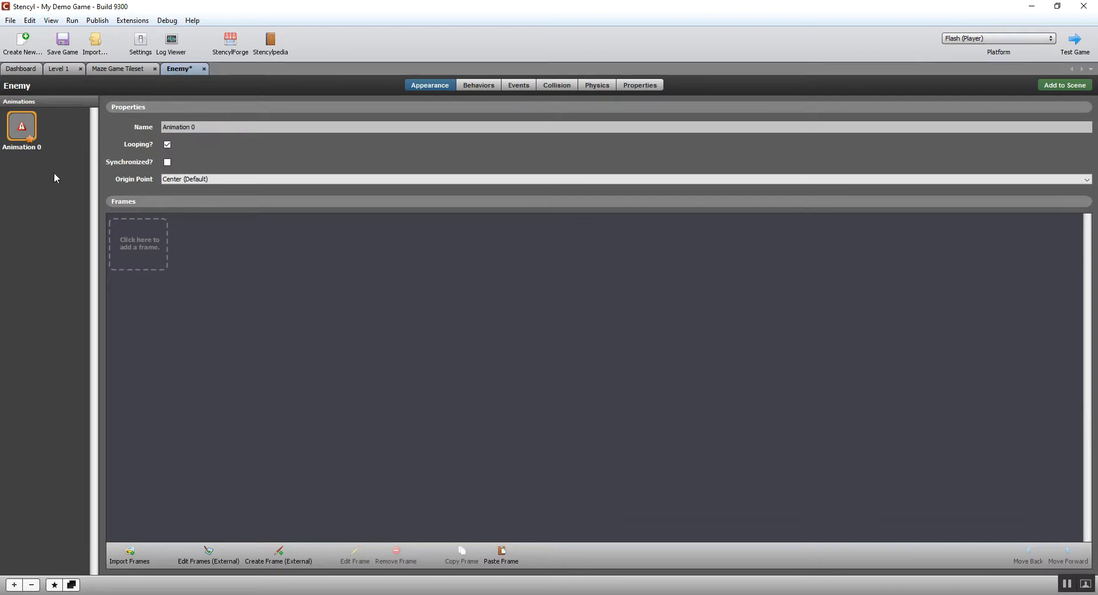
{"action": "left_click", "coordinate": [147, 252]}
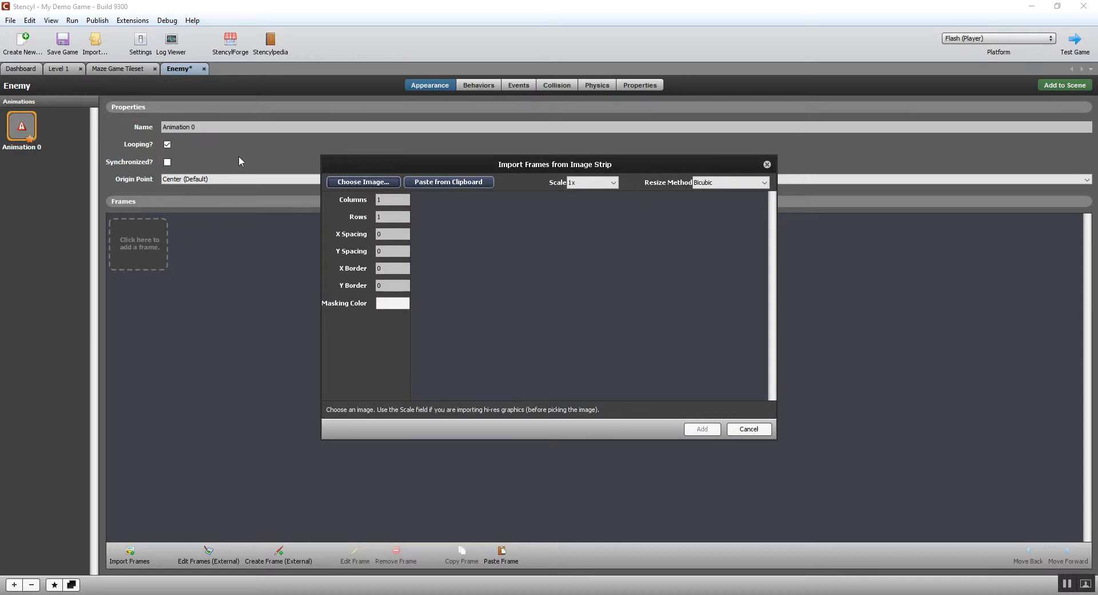
{"action": "left_click", "coordinate": [357, 183]}
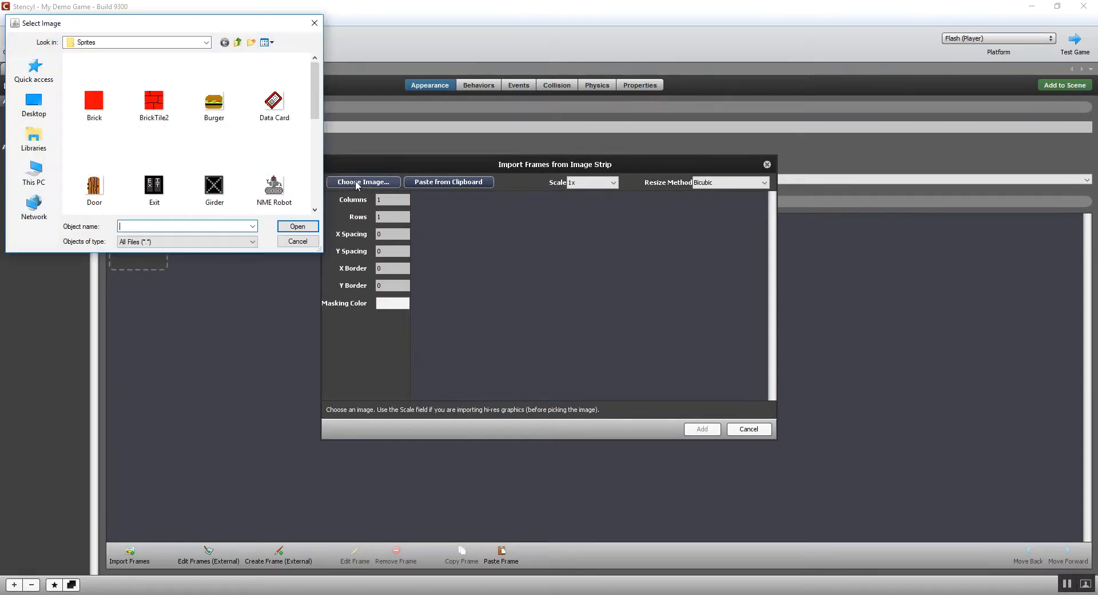
{"action": "scroll", "coordinate": [278, 135], "scroll_direction": "down", "scroll_amount": 1}
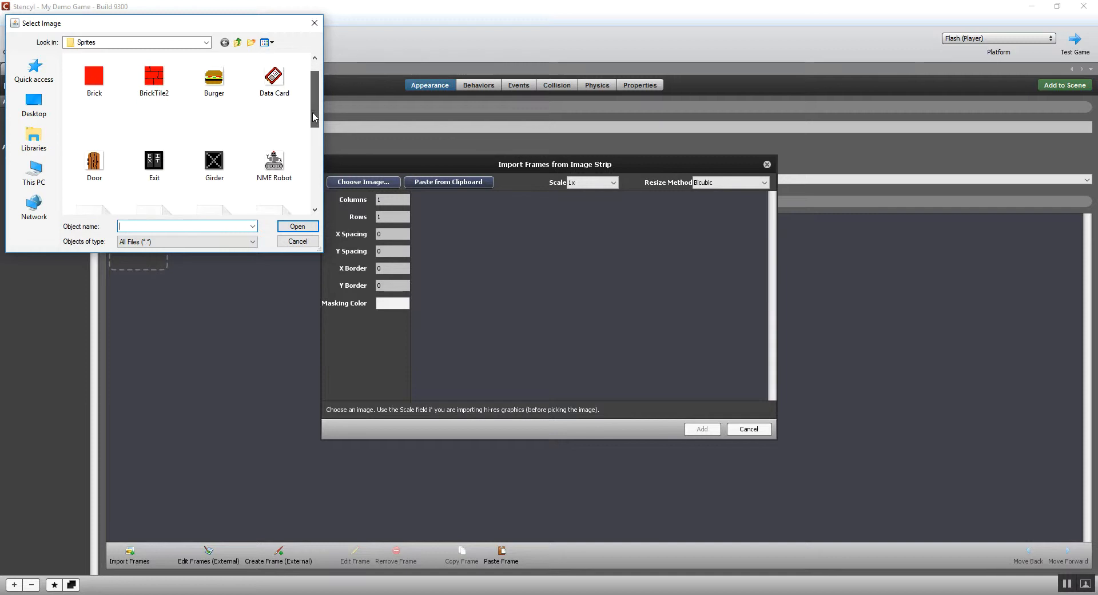
{"action": "double_click", "coordinate": [273, 129]}
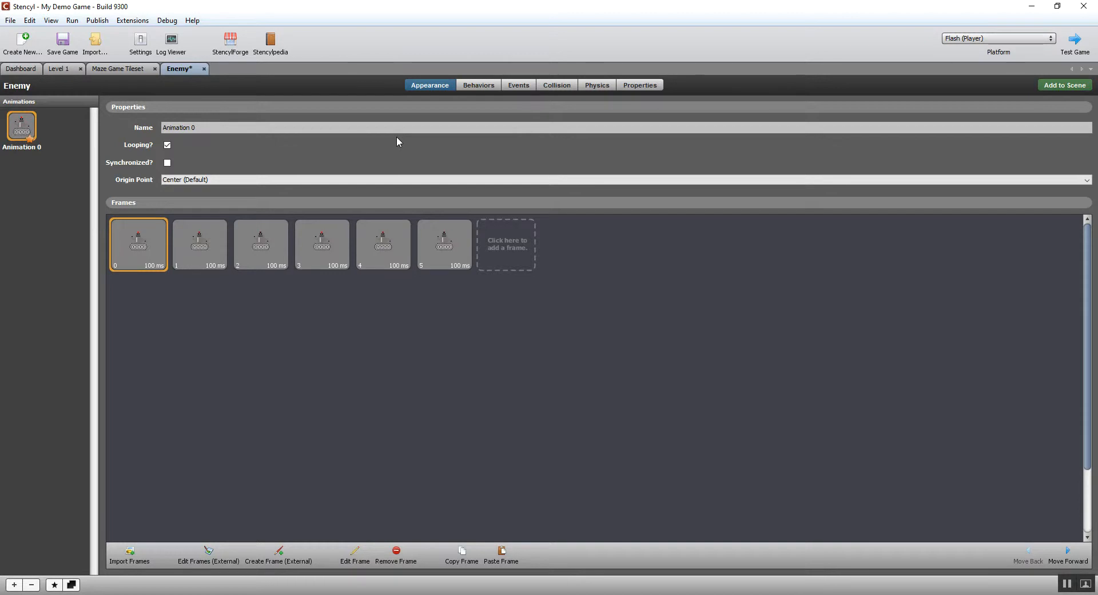
- Attach the Follow Target behavior from the library's Motion category to the Enemy actor type
{"action": "left_click", "coordinate": [484, 89]}
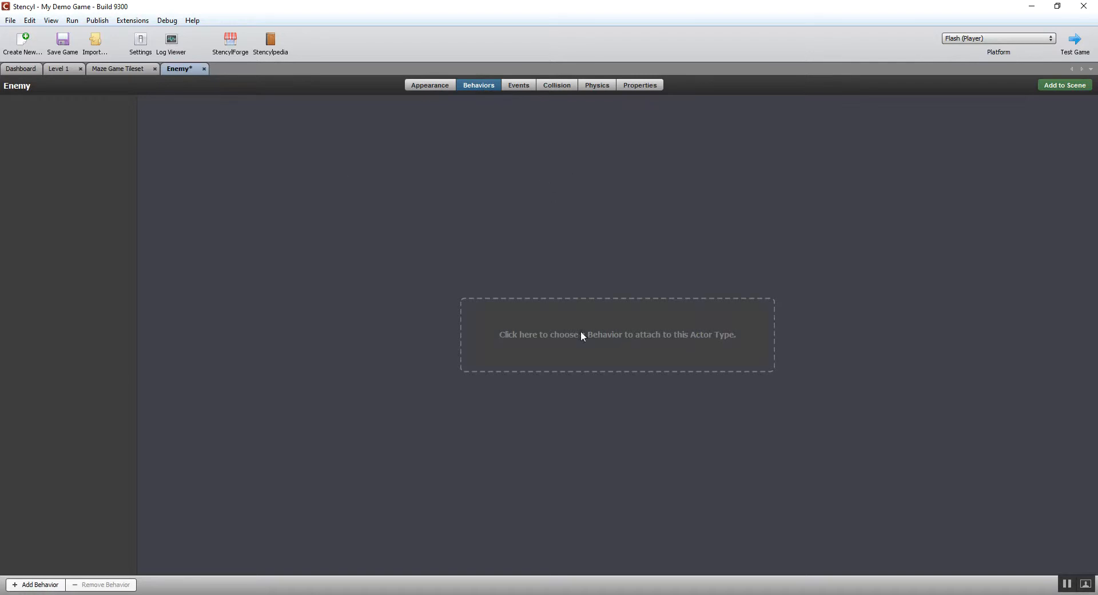
{"action": "left_click", "coordinate": [599, 334]}
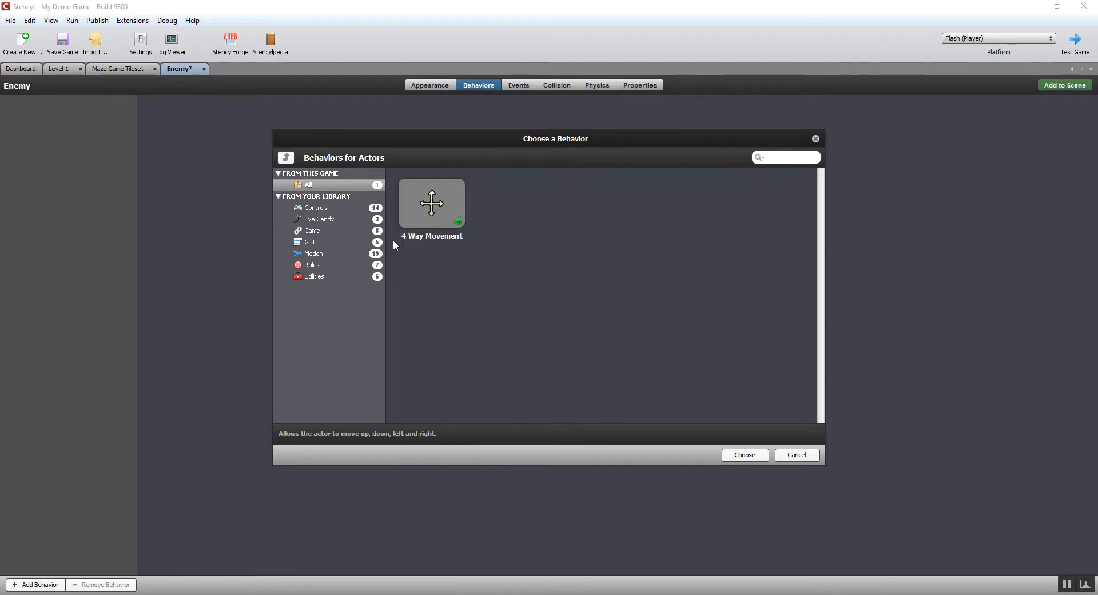
{"action": "left_click", "coordinate": [334, 254]}
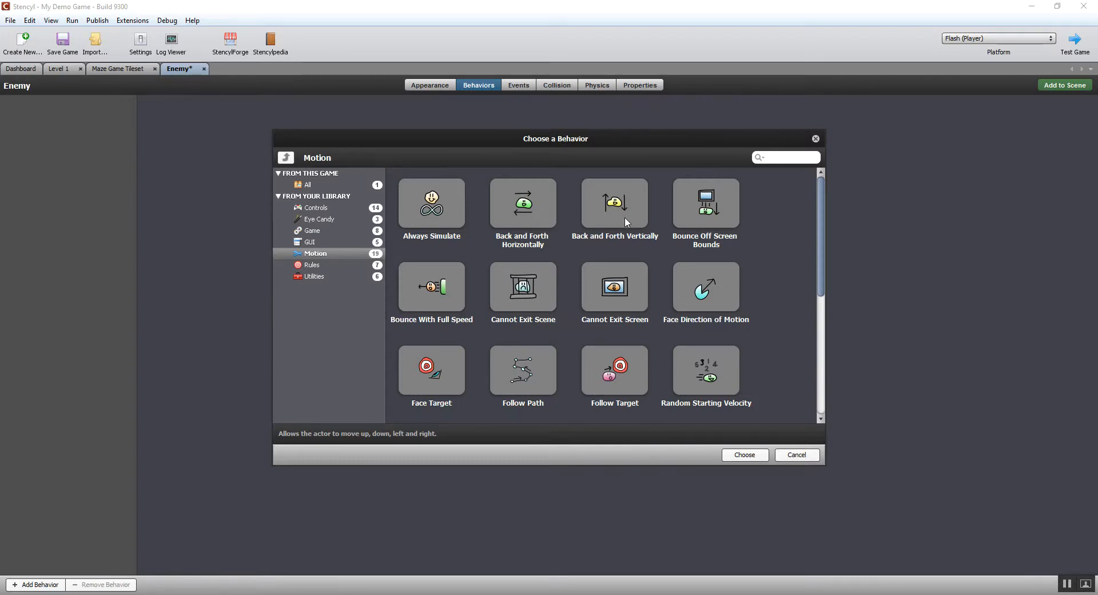
{"action": "left_click_drag", "start_coordinate": [822, 234], "coordinate": [822, 270]}
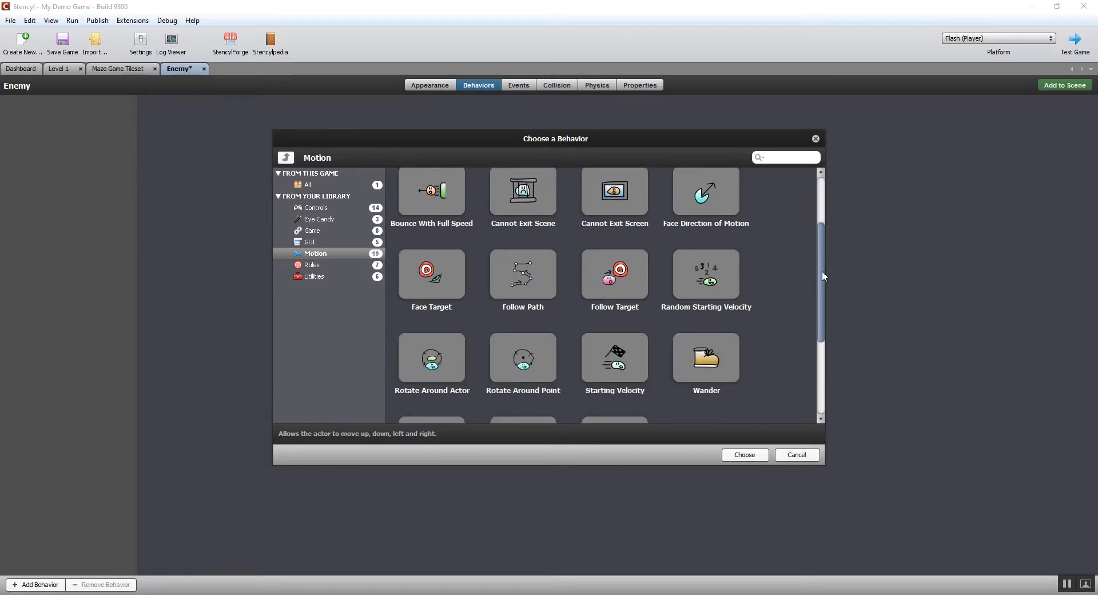
{"action": "double_click", "coordinate": [621, 279]}
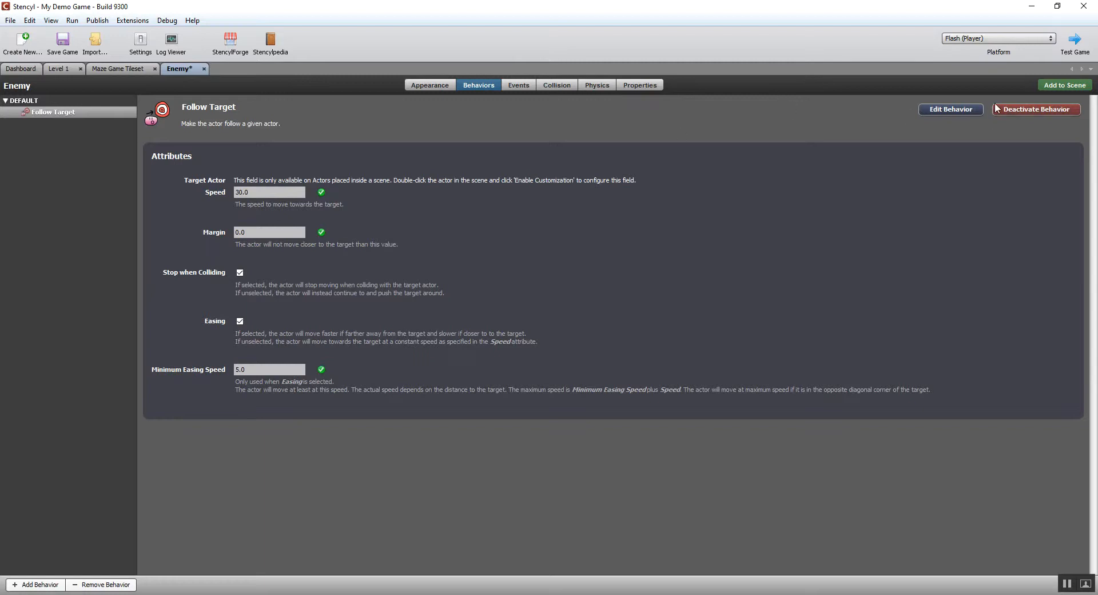
- Add the Enemy to the Level 1 scene, placing it in the maze's lower-left corner at about X 71, Y 384
{"action": "left_click", "coordinate": [1054, 87]}
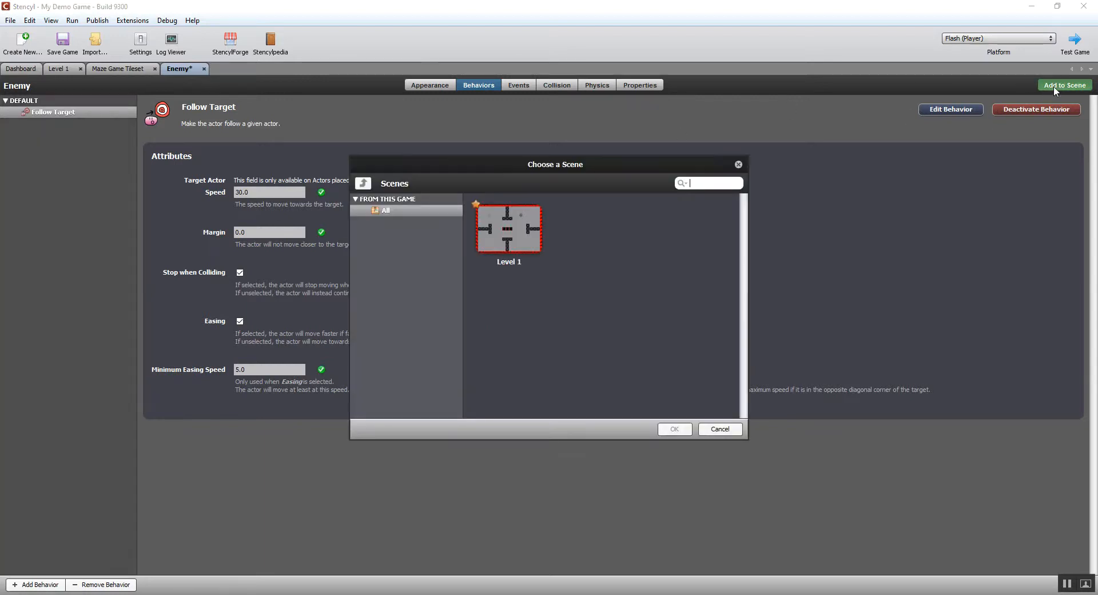
{"action": "double_click", "coordinate": [508, 229]}
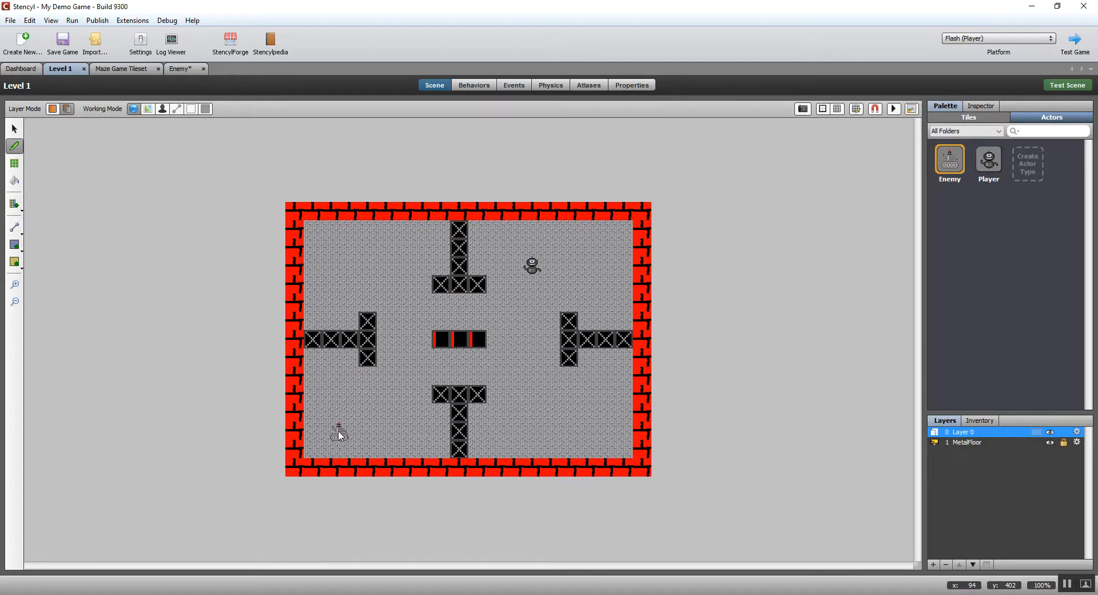
{"action": "left_click", "coordinate": [336, 436]}
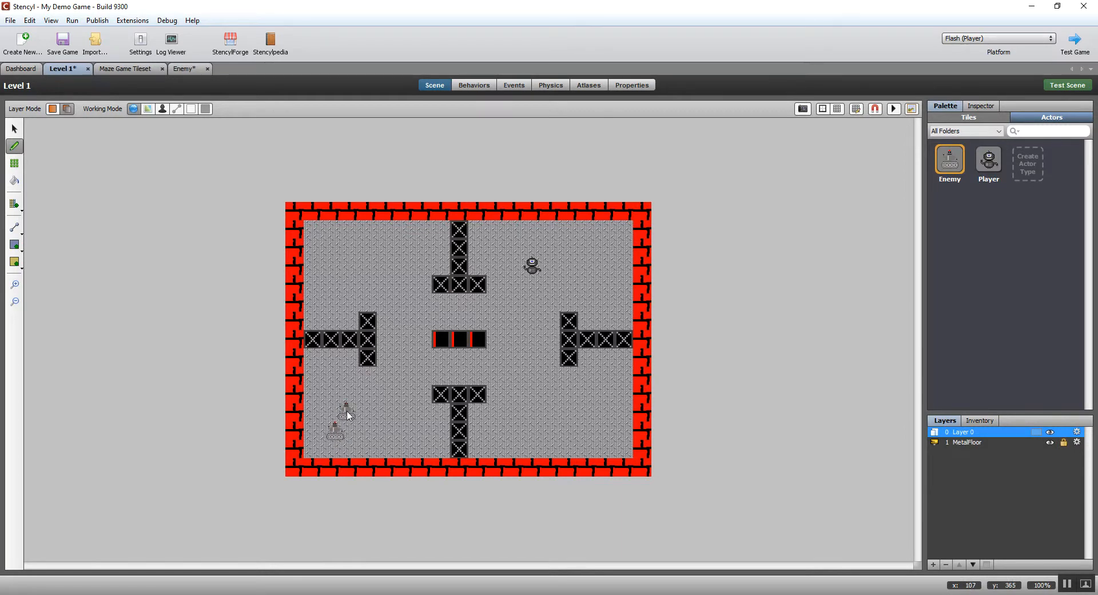
- Enable customization for the placed enemy and set its Follow Target actor to the Player
{"action": "left_click", "coordinate": [14, 128]}
{"action": "left_click", "coordinate": [335, 430]}
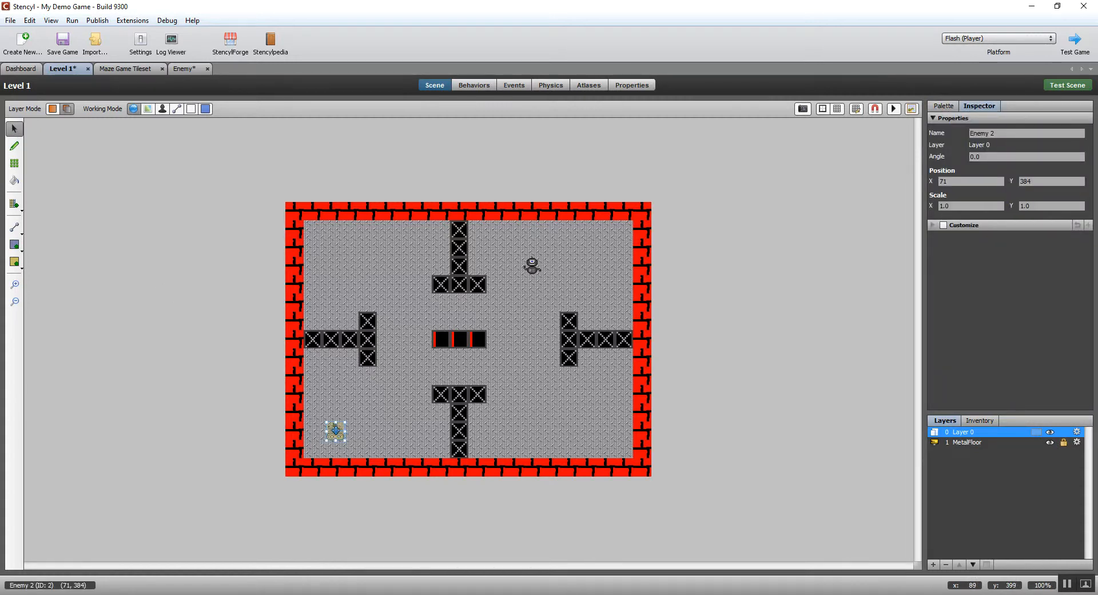
{"action": "left_click", "coordinate": [943, 225]}
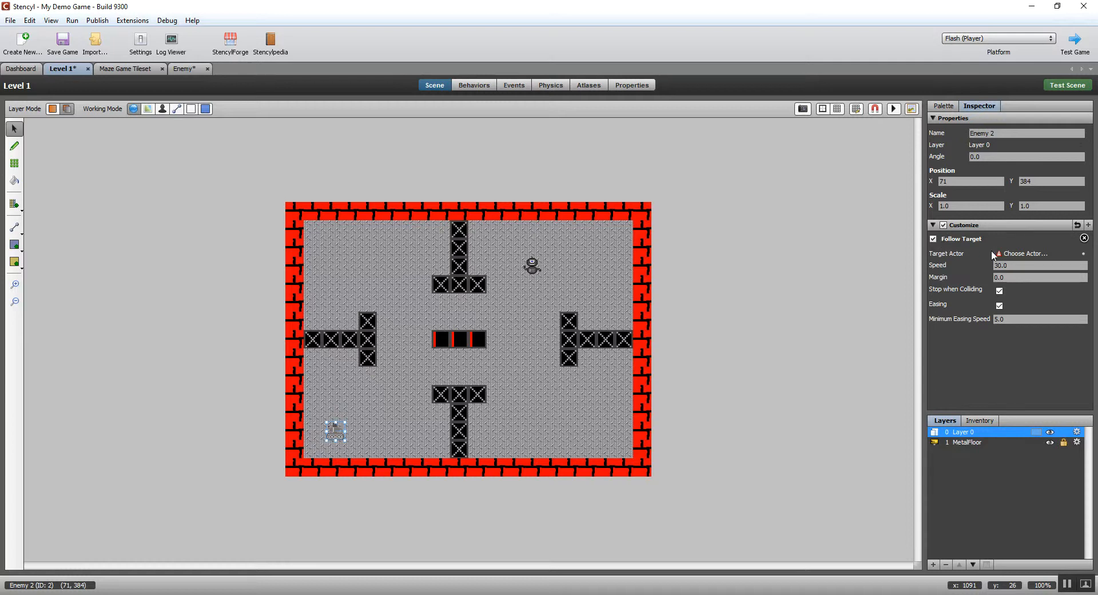
{"action": "left_click", "coordinate": [1021, 254]}
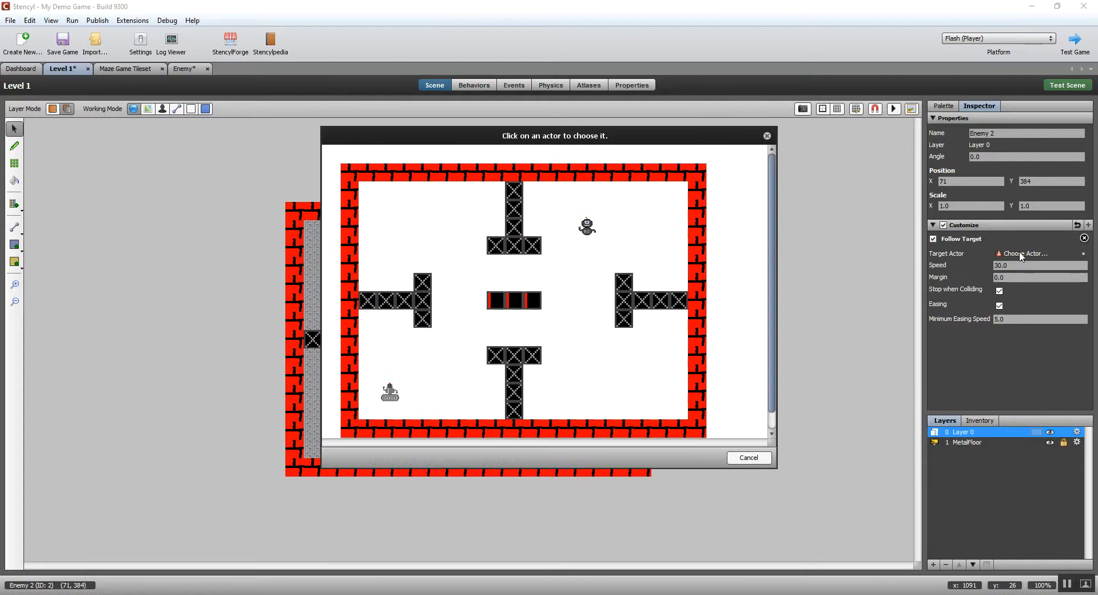
{"action": "left_click", "coordinate": [586, 228]}
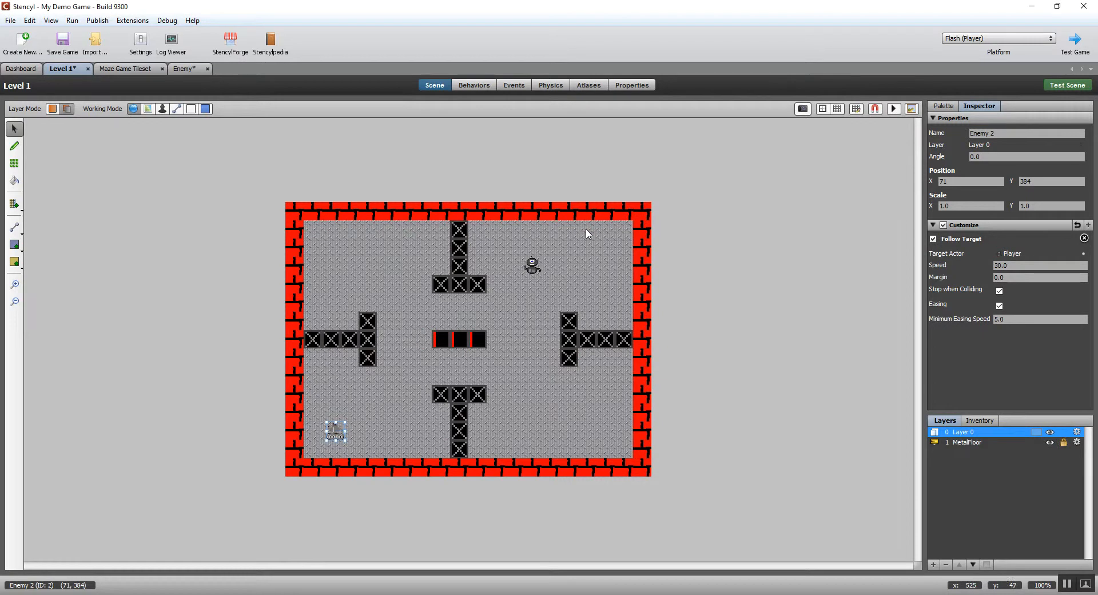
- Set the placed enemy's Follow Target speed to 20
{"action": "left_click", "coordinate": [1001, 265]}
{"action": "key", "text": "BackSpace"}
{"action": "key", "text": "BackSpace"}
{"action": "type", "text": "20"}
- Test the game by steering the player around the maze to check how the enemy follows, then close the game window
{"action": "key", "text": "ctrl+Return"}
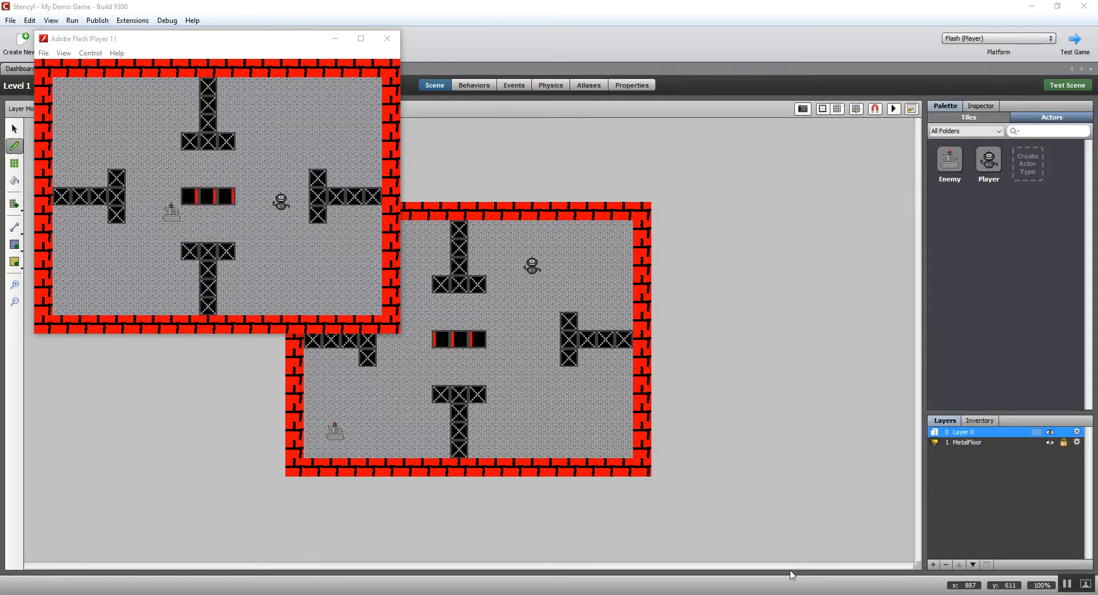
{"action": "left_click", "coordinate": [255, 39]}
{"action": "key", "text": "Down"}
{"action": "key", "text": "Left"}
{"action": "key", "text": "Down"}
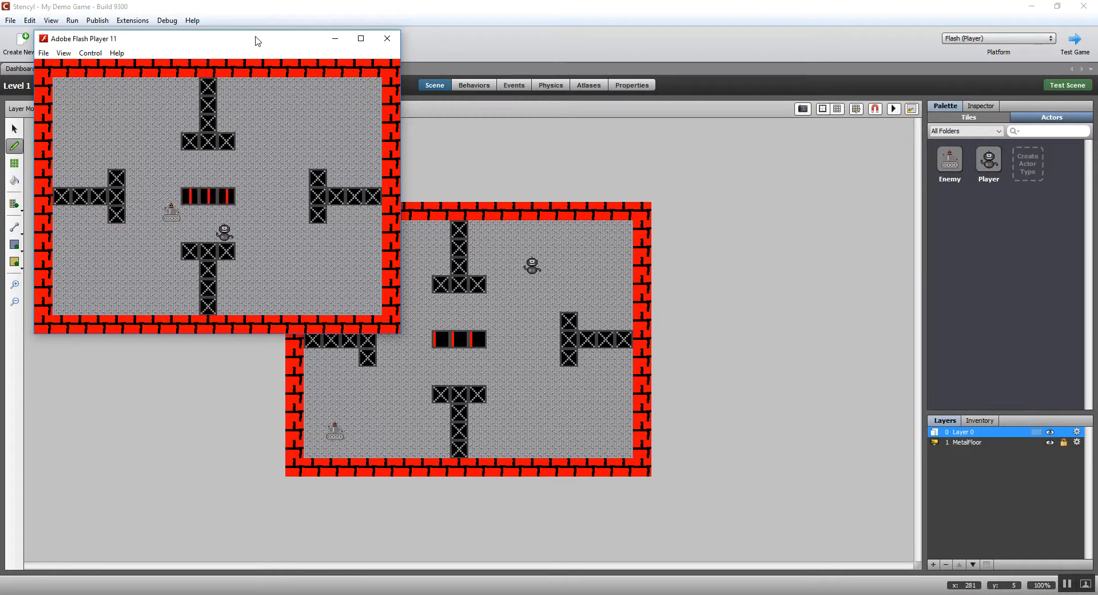
{"action": "key", "text": "Left"}
{"action": "key", "text": "Down"}
{"action": "key", "text": "Left"}
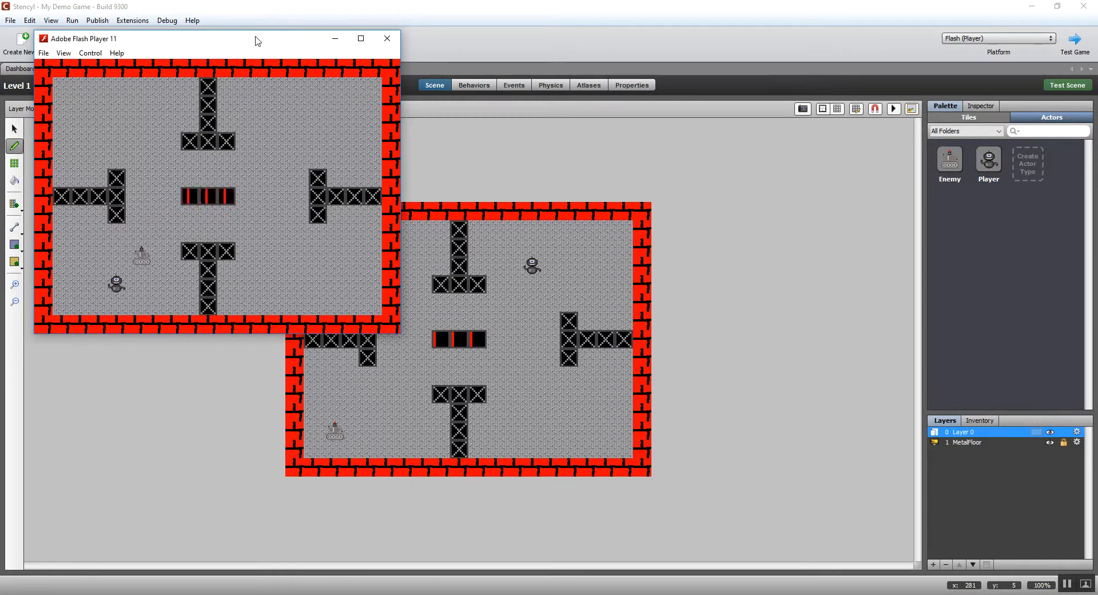
{"action": "key", "text": "Up"}
{"action": "key", "text": "Right"}
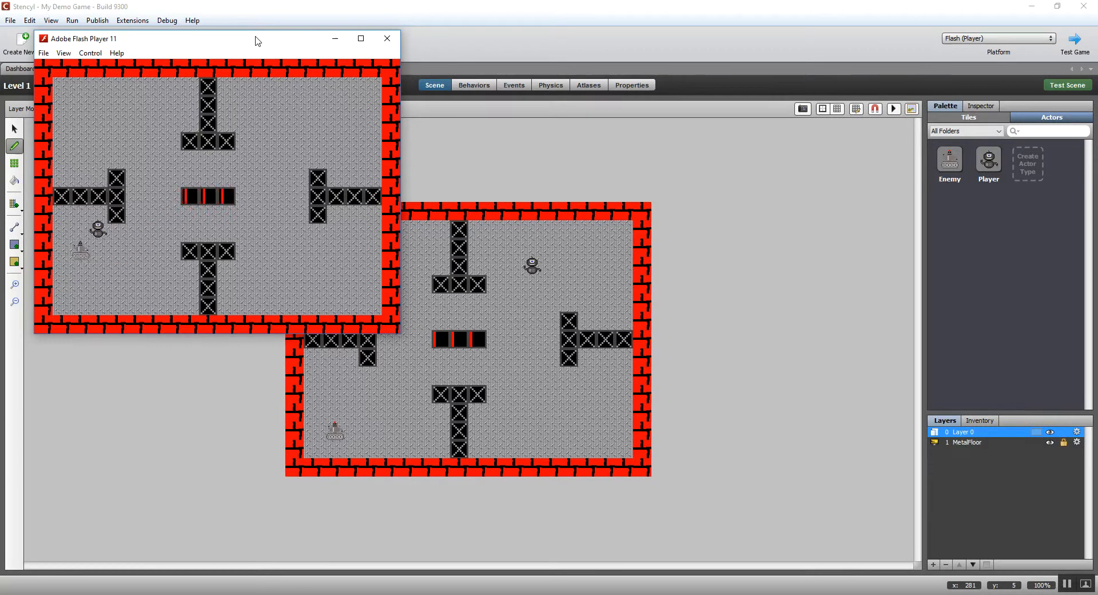
{"action": "key", "text": "Right"}
{"action": "key", "text": "Up"}
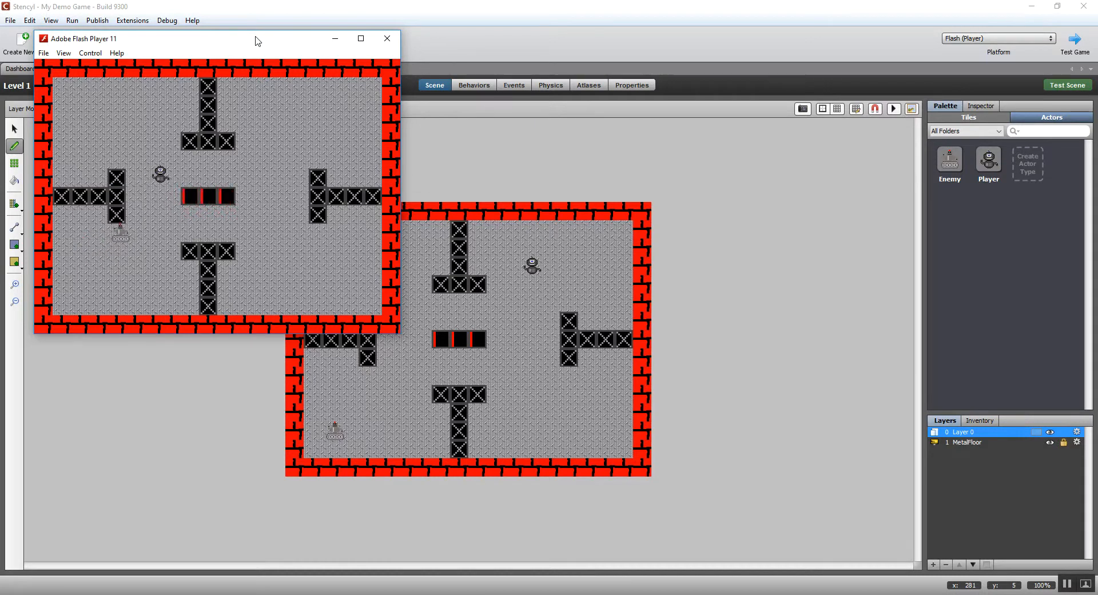
{"action": "key", "text": "Right"}
{"action": "key", "text": "Up"}
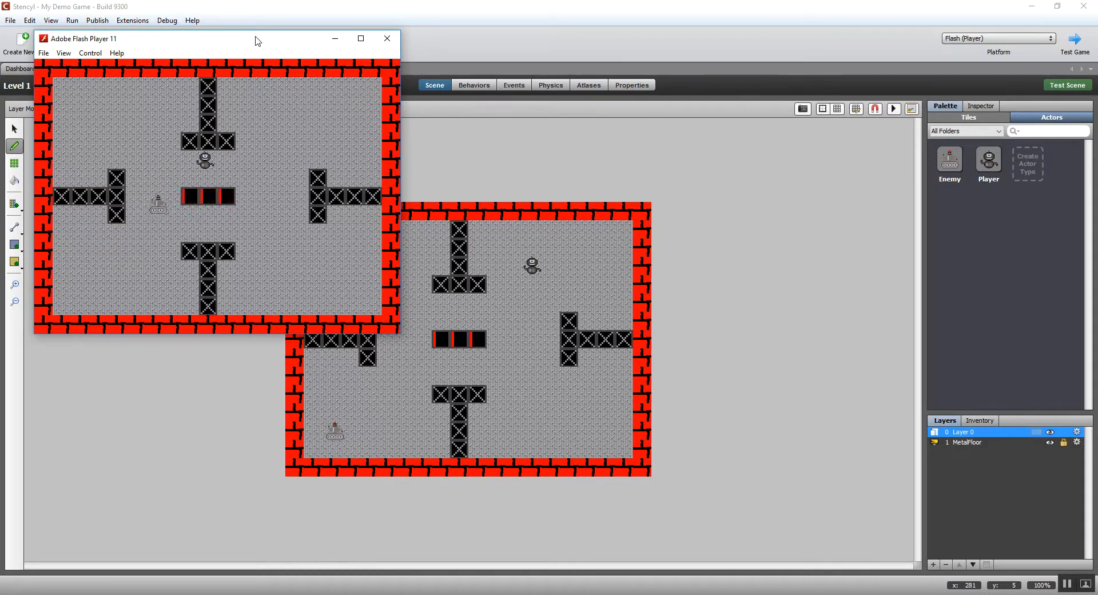
{"action": "key", "text": "Right"}
{"action": "key", "text": "Down"}
{"action": "key", "text": "Down"}
{"action": "key", "text": "Left"}
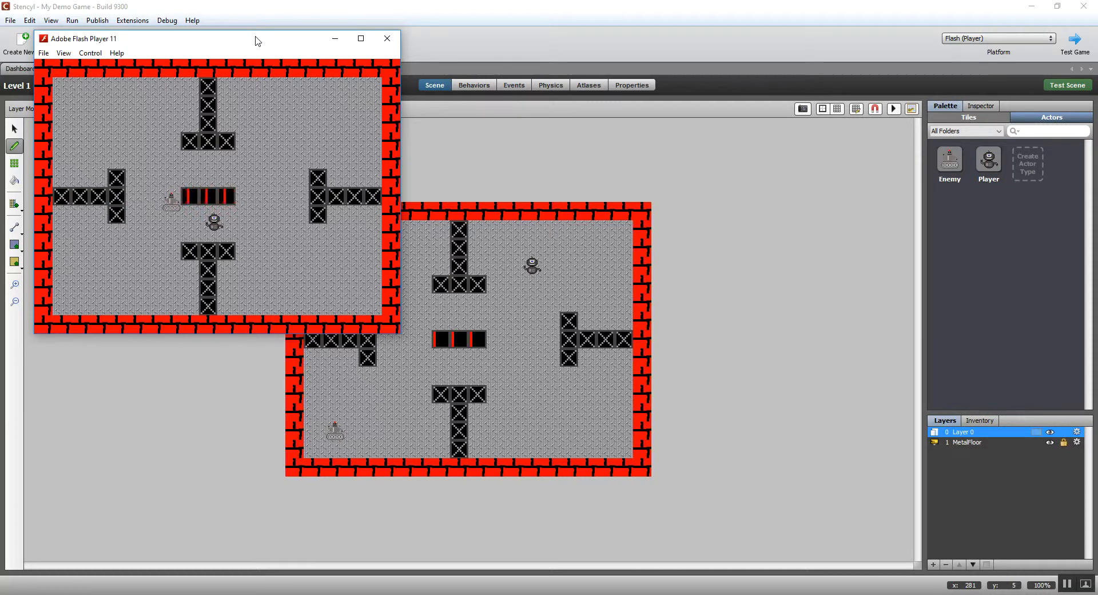
{"action": "key", "text": "Right"}
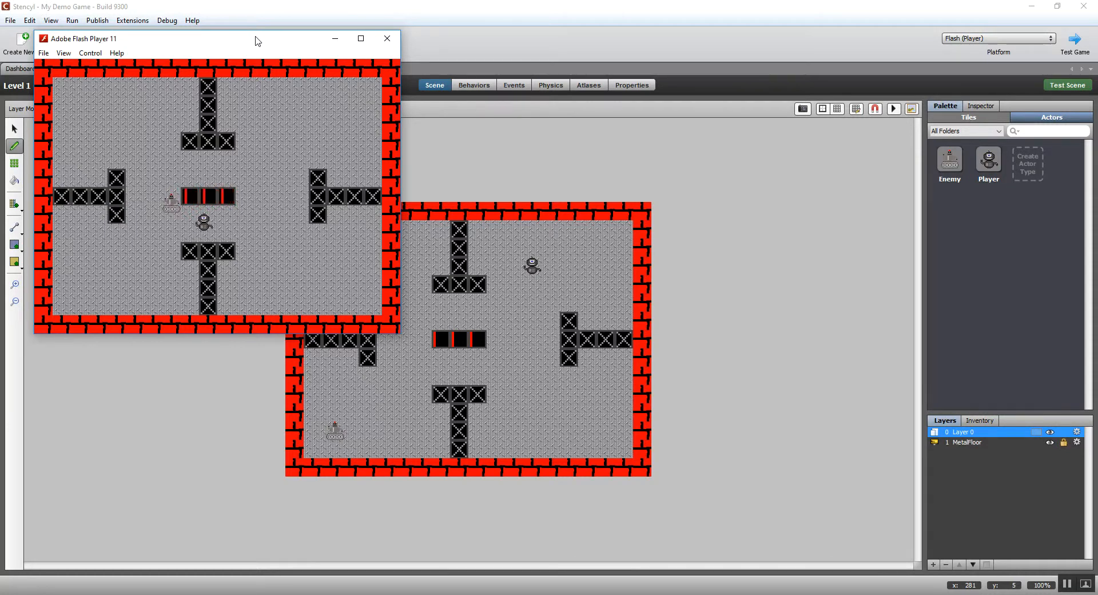
{"action": "key", "text": "Right"}
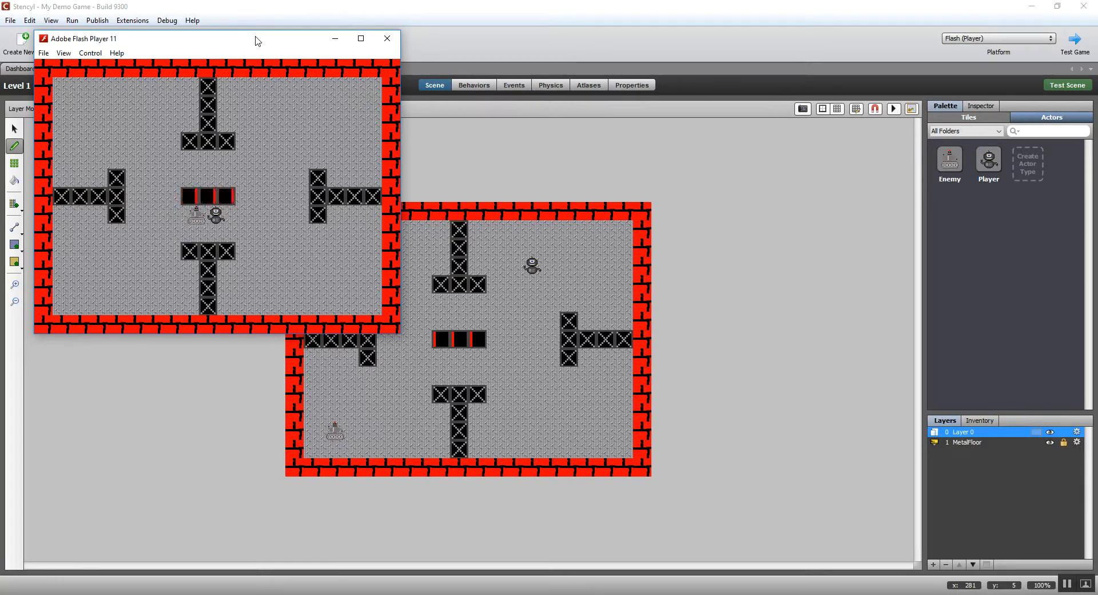
{"action": "key", "text": "Right"}
{"action": "key", "text": "Down"}
{"action": "key", "text": "Left"}
{"action": "key", "text": "Right"}
{"action": "key", "text": "Left"}
{"action": "key", "text": "Right"}
{"action": "key", "text": "Left"}
{"action": "key", "text": "Left"}
{"action": "key", "text": "Right"}
{"action": "key", "text": "Left"}
{"action": "key", "text": "Right"}
{"action": "key", "text": "Left"}
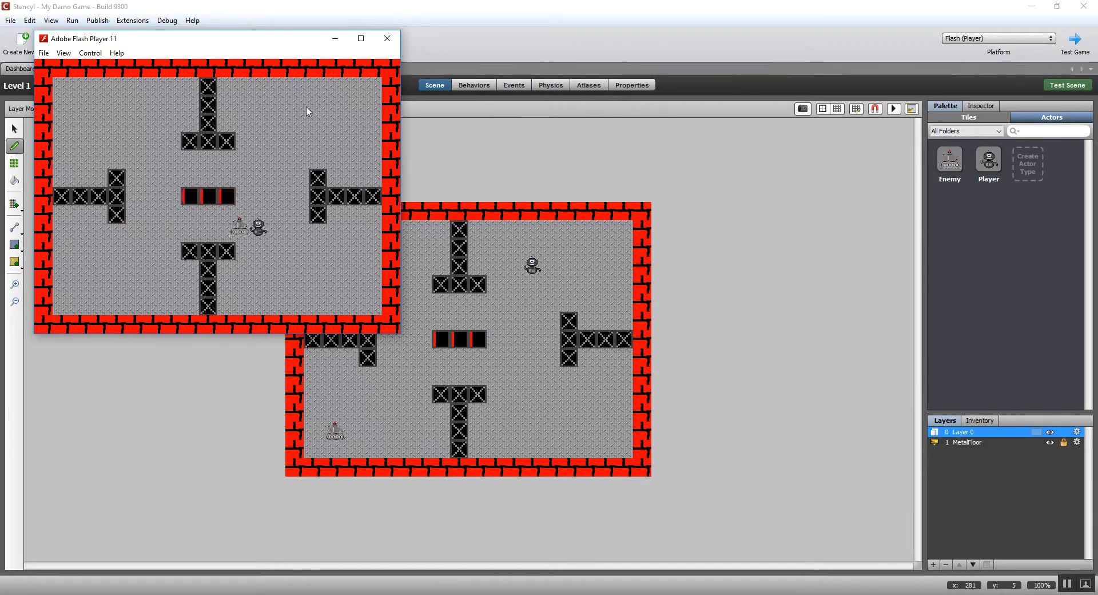
{"action": "left_click", "coordinate": [395, 39]}
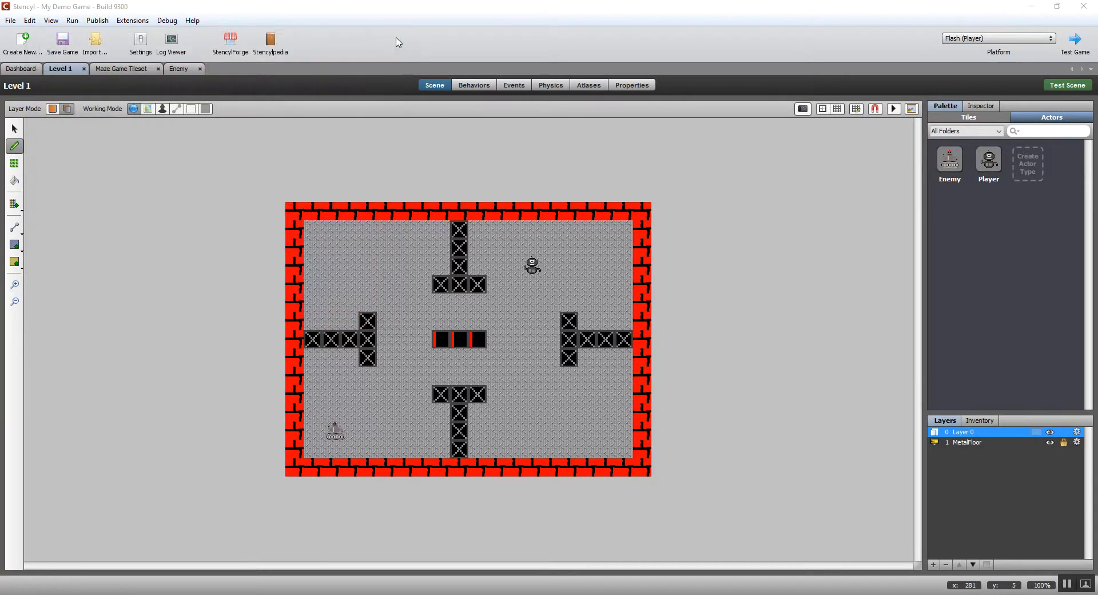
- Open the Enemy actor type and set its physics kind to Cannot be pushed (e.g. platforms)
{"action": "left_click", "coordinate": [24, 67]}
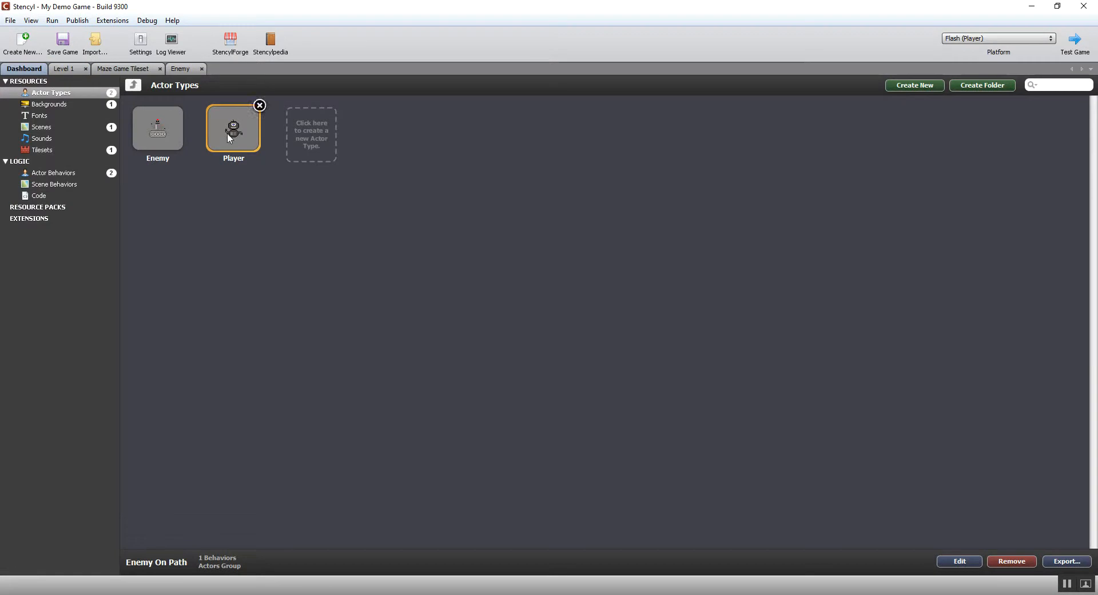
{"action": "double_click", "coordinate": [158, 129]}
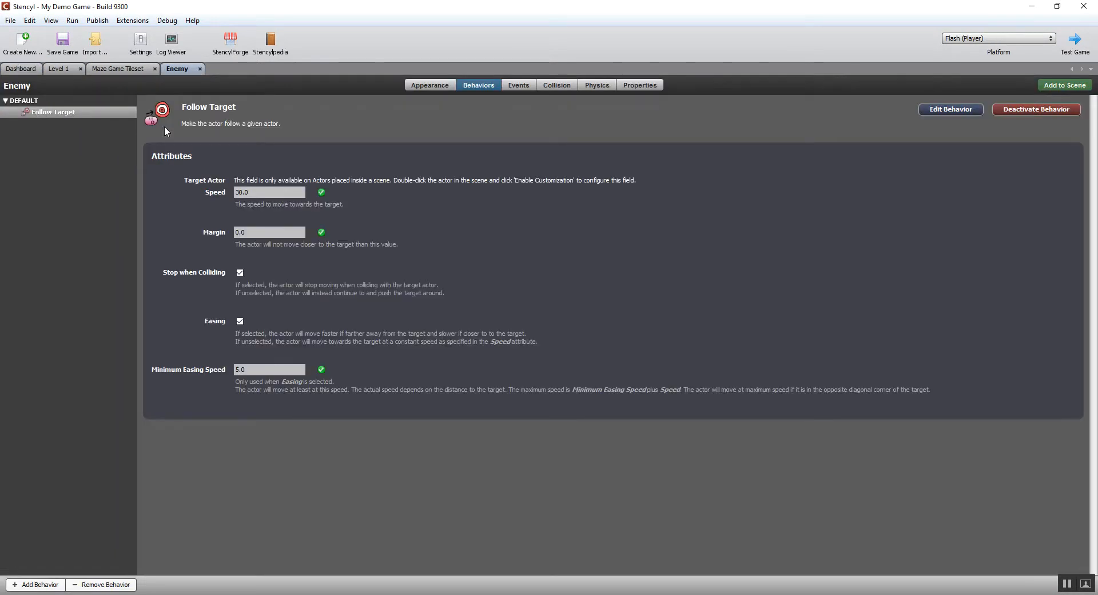
{"action": "left_click", "coordinate": [598, 86]}
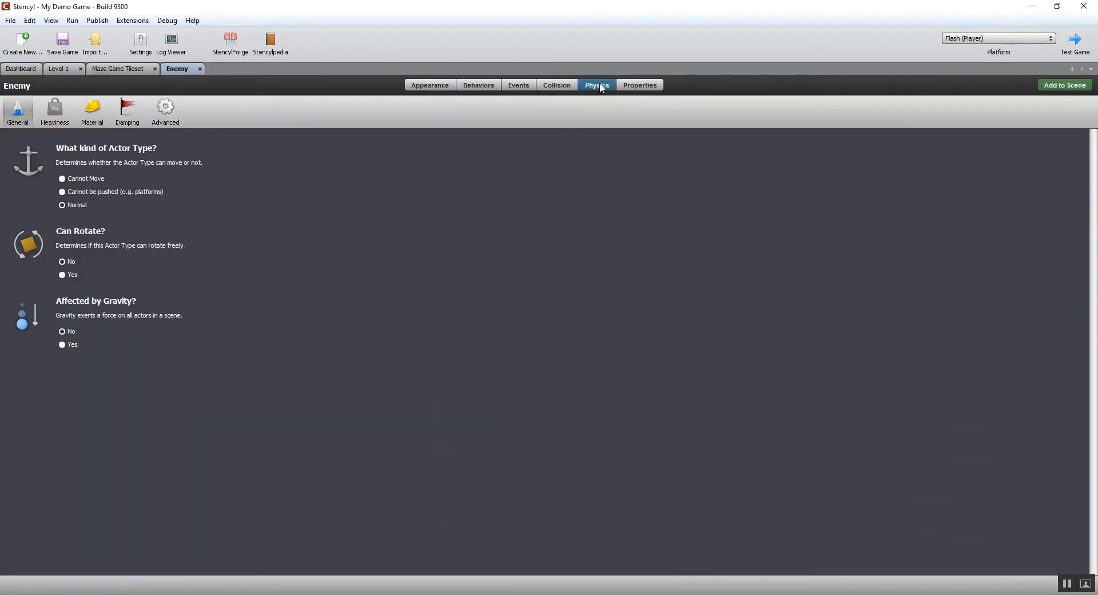
{"action": "left_click", "coordinate": [62, 192]}
- Examine which groups the Actors, Players and Regions collision groups collide with, then close the game settings
{"action": "left_click", "coordinate": [642, 85]}
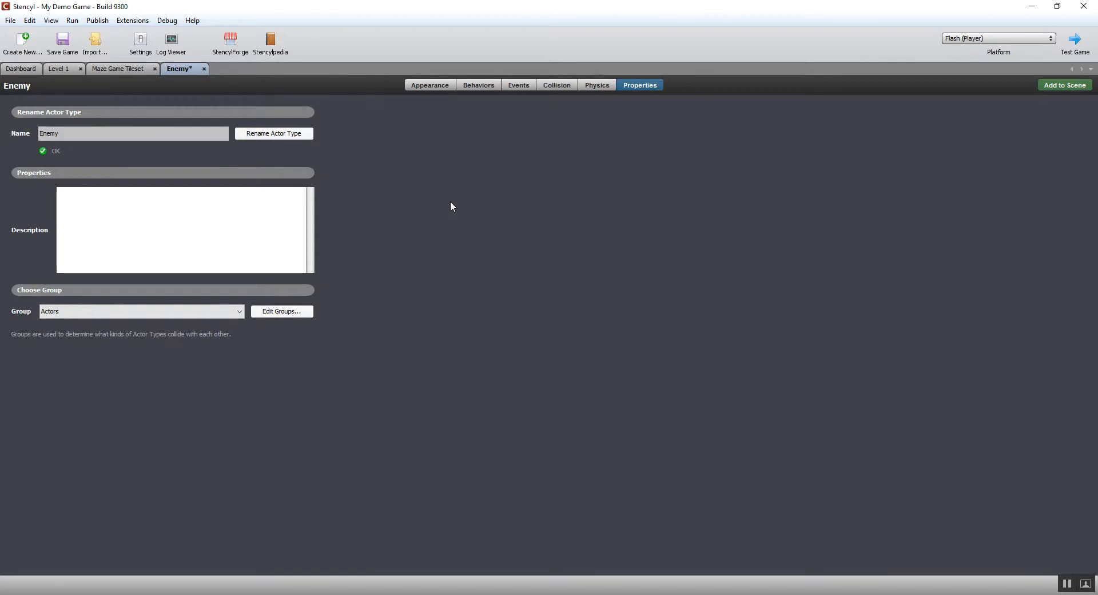
{"action": "left_click", "coordinate": [281, 312]}
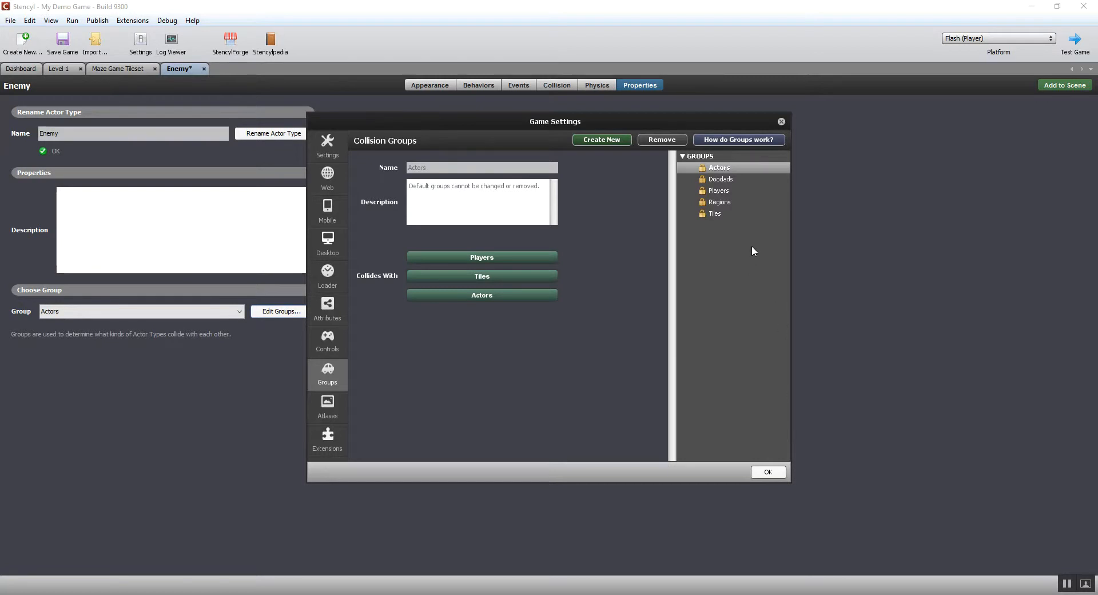
{"action": "left_click", "coordinate": [717, 191]}
{"action": "left_click", "coordinate": [718, 202]}
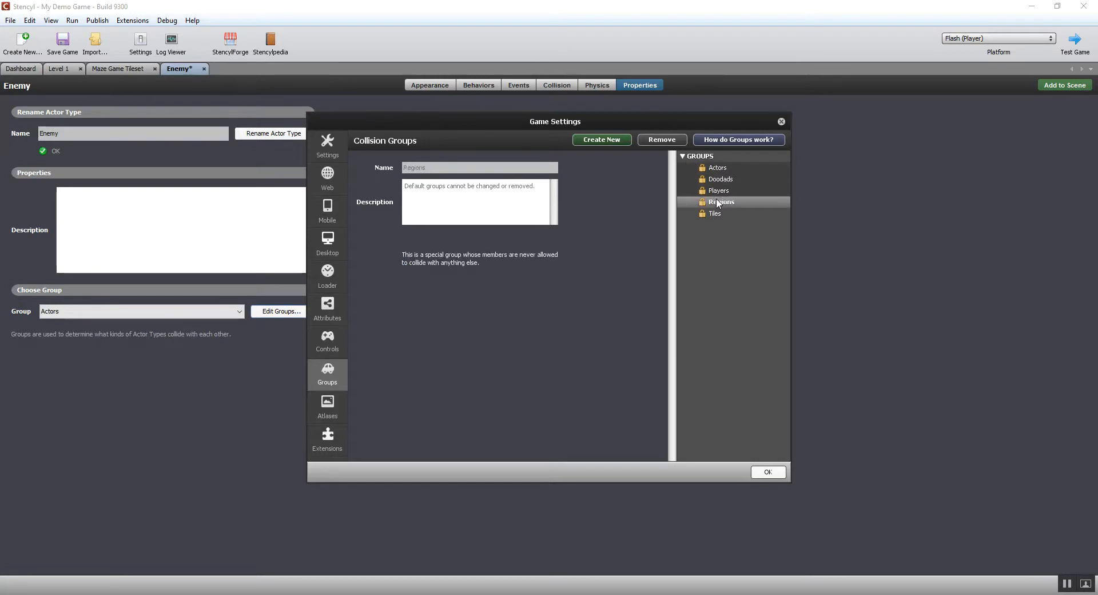
{"action": "left_click", "coordinate": [722, 168]}
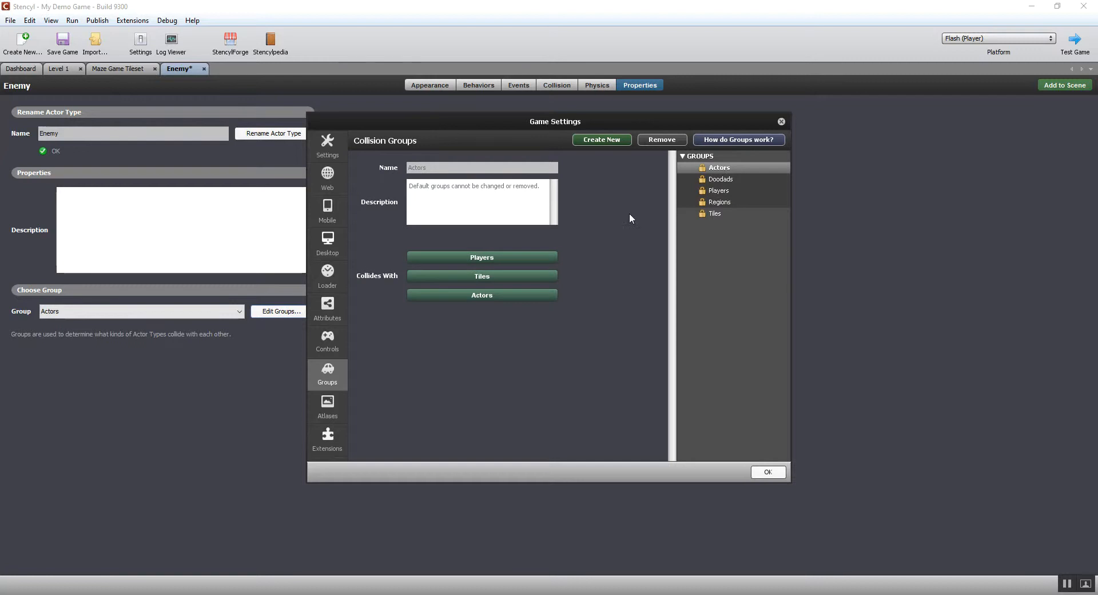
{"action": "left_click", "coordinate": [490, 258]}
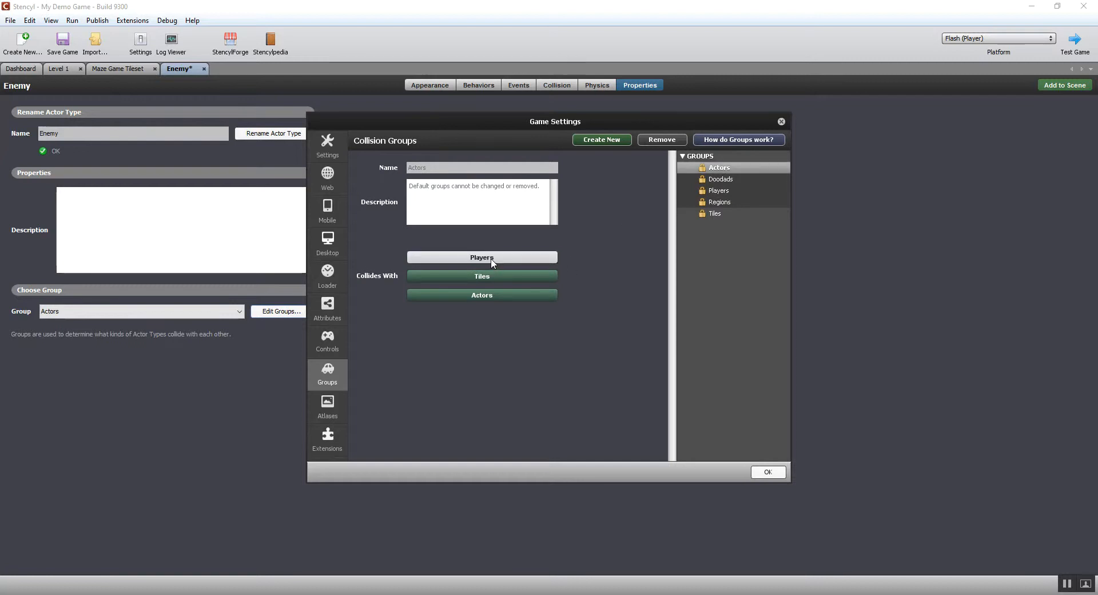
{"action": "left_click", "coordinate": [491, 260]}
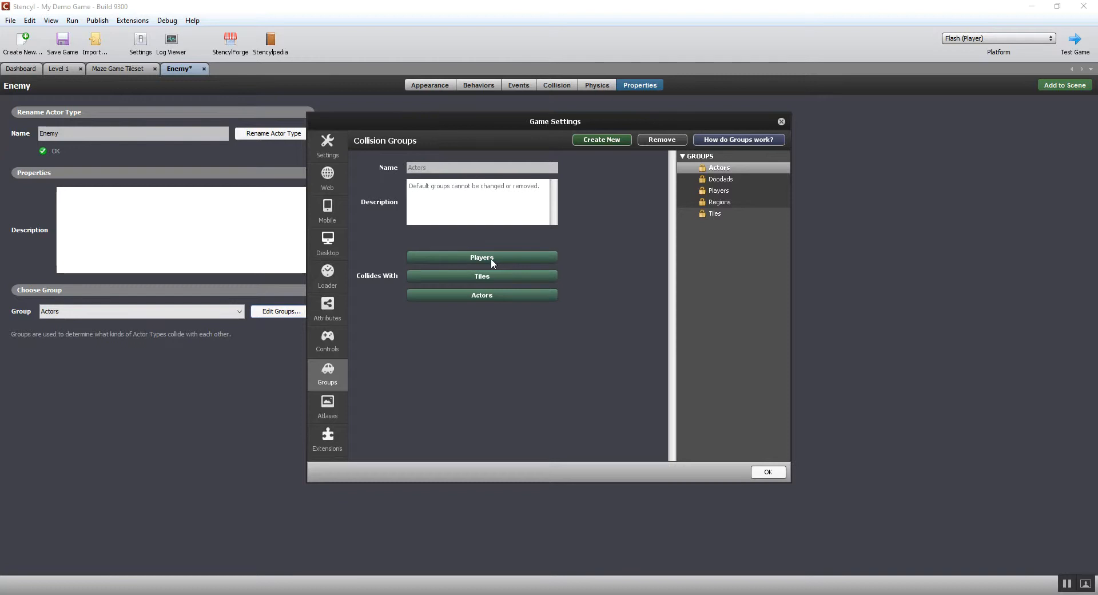
{"action": "left_click", "coordinate": [715, 191]}
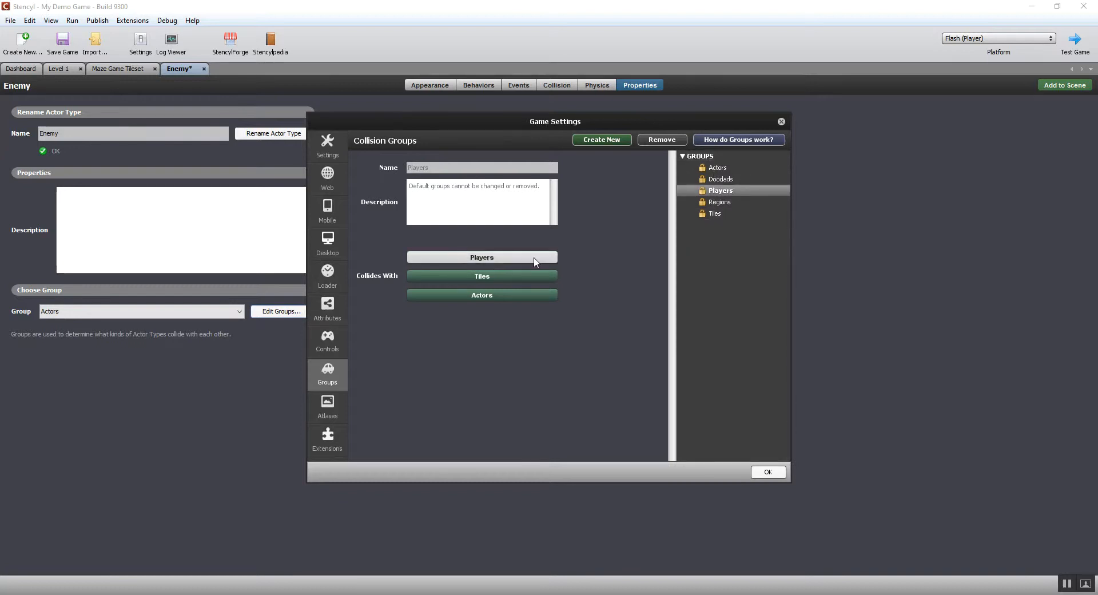
{"action": "left_click", "coordinate": [471, 295]}
{"action": "left_click", "coordinate": [472, 295]}
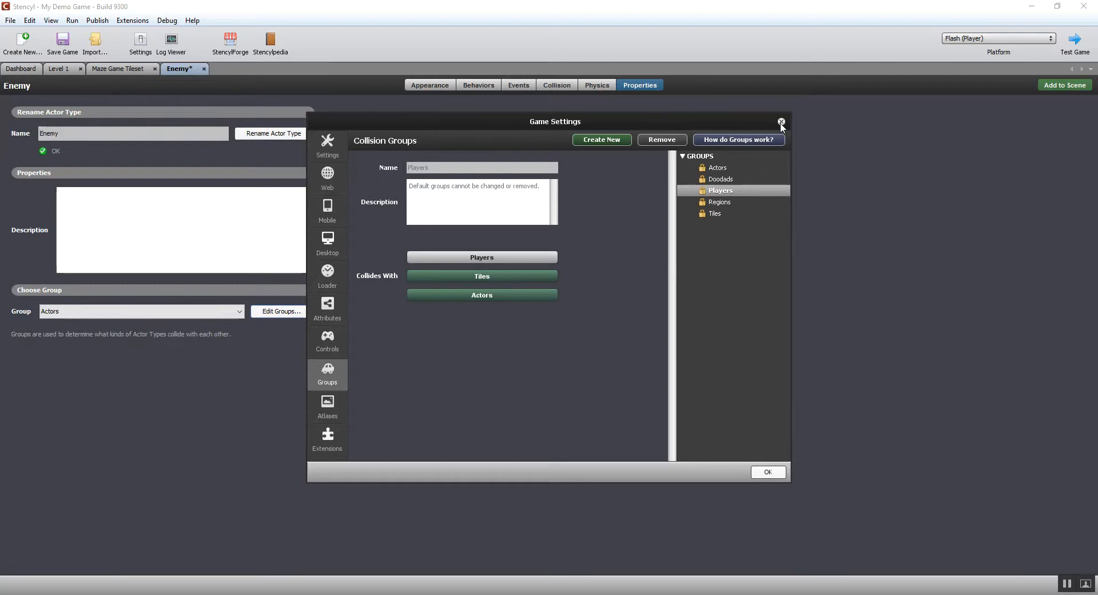
{"action": "left_click", "coordinate": [768, 472]}
- Add a type-to-type collision event to the Enemy that triggers when an Enemy hits a Player
{"action": "left_click", "coordinate": [521, 86]}
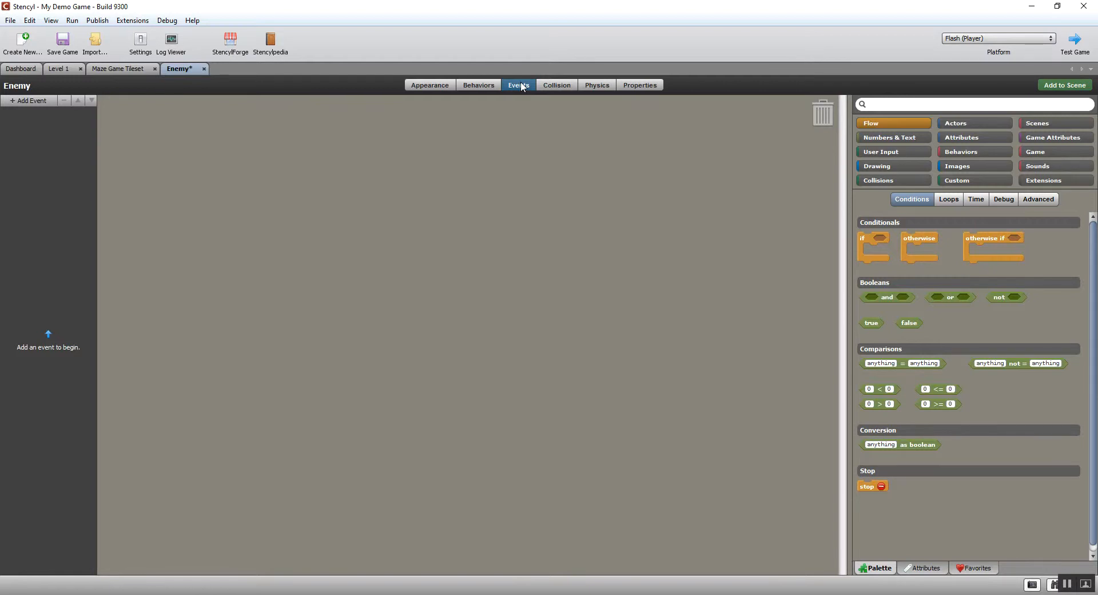
{"action": "left_click", "coordinate": [13, 103]}
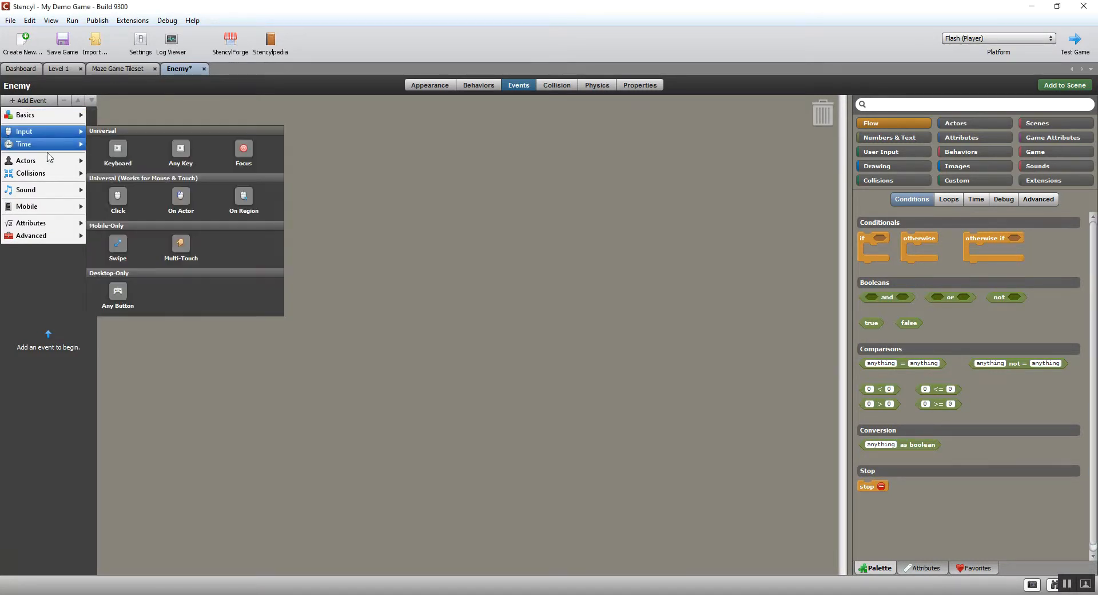
{"action": "mouse_move", "coordinate": [52, 196]}
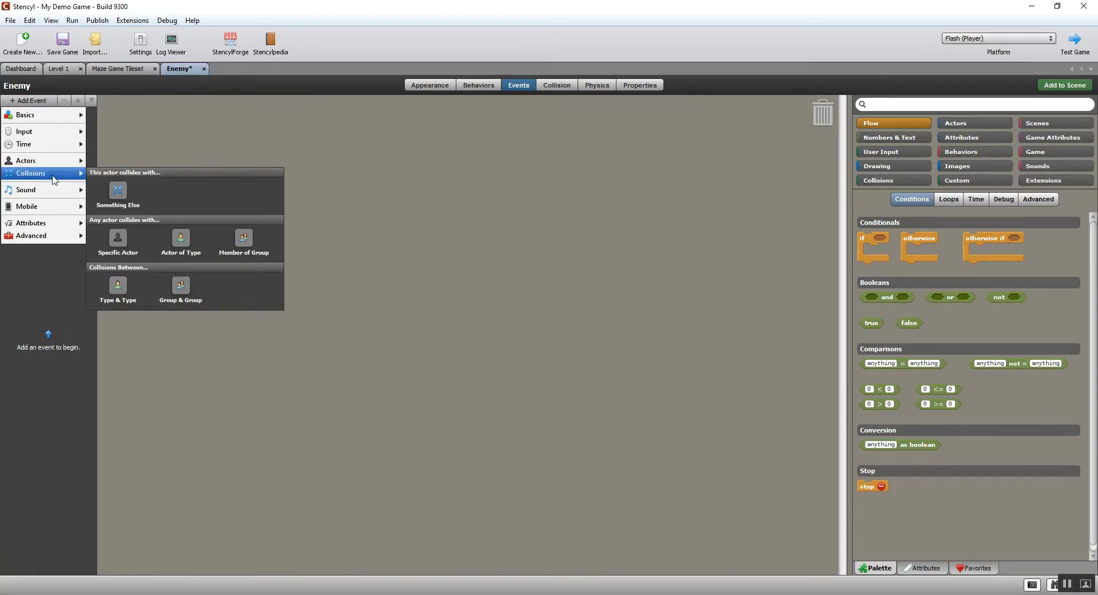
{"action": "left_click", "coordinate": [118, 289]}
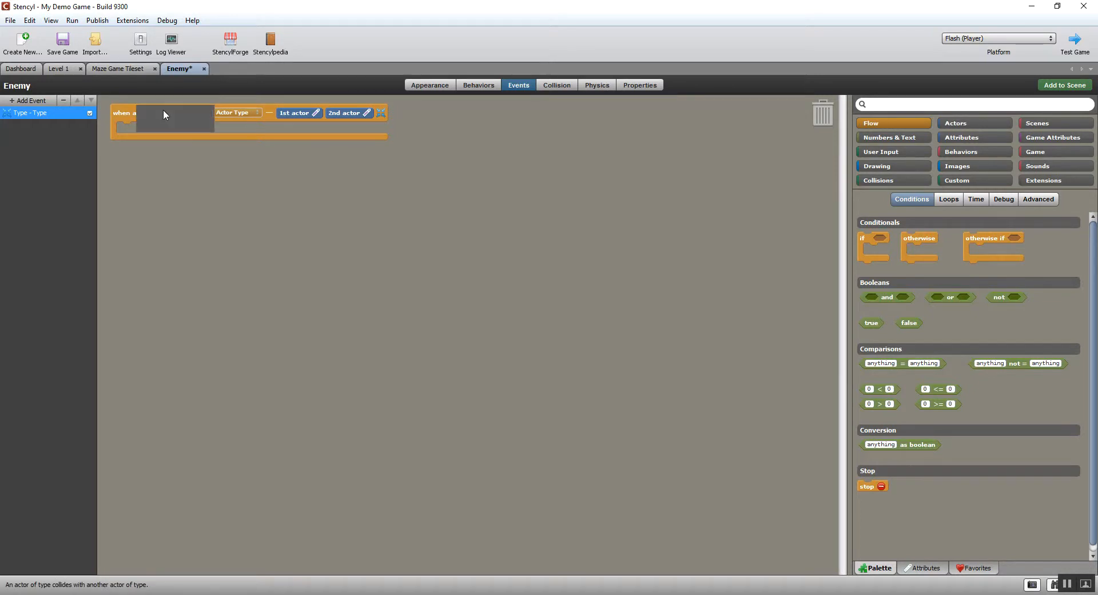
{"action": "left_click", "coordinate": [165, 112]}
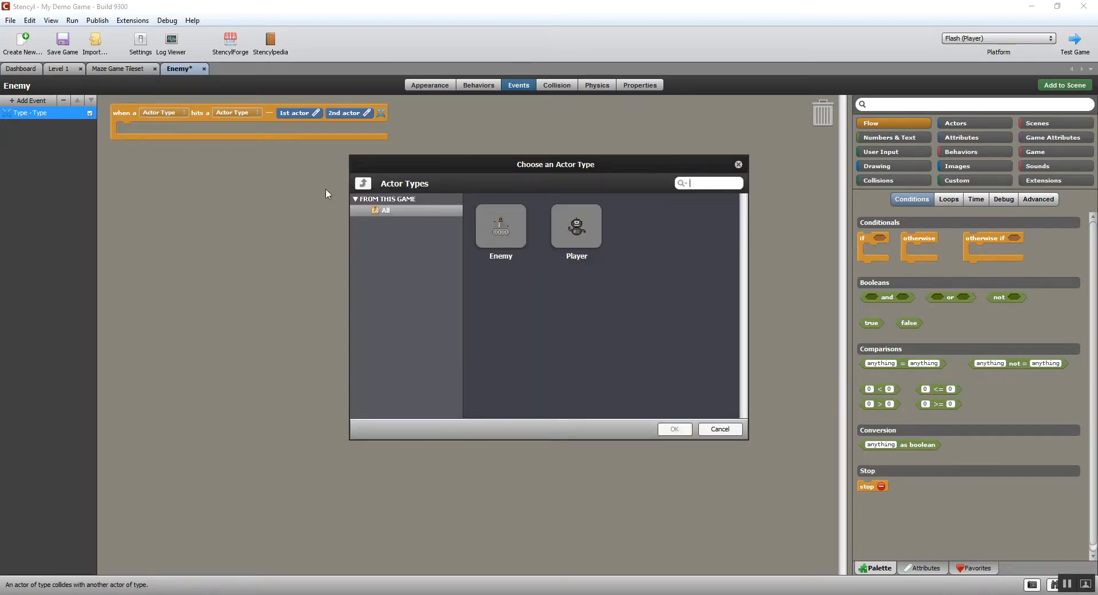
{"action": "double_click", "coordinate": [501, 231]}
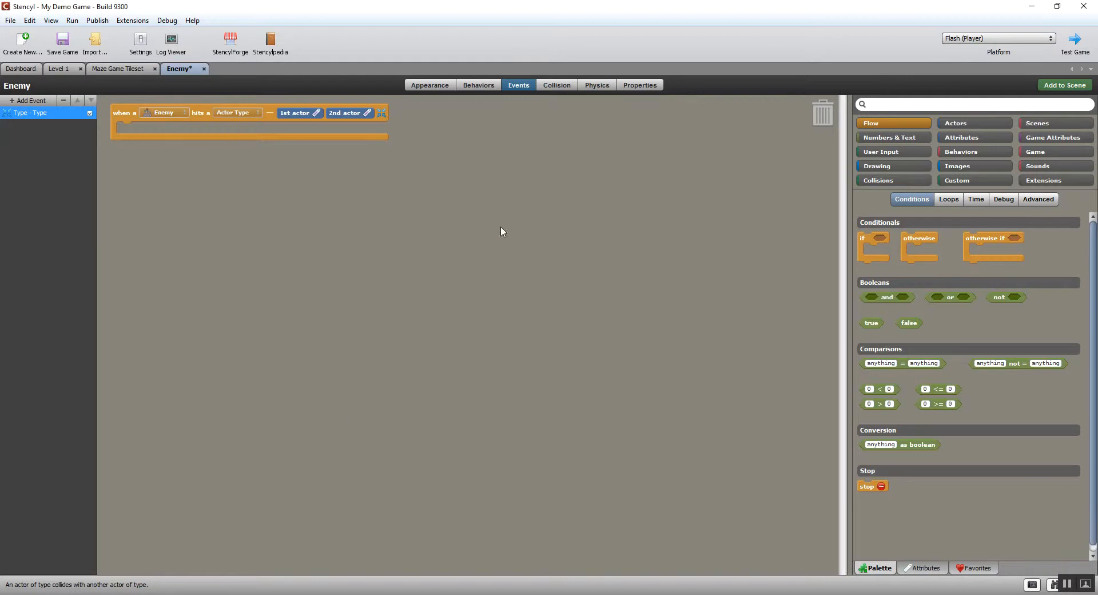
{"action": "left_click", "coordinate": [243, 115]}
{"action": "left_click", "coordinate": [245, 111]}
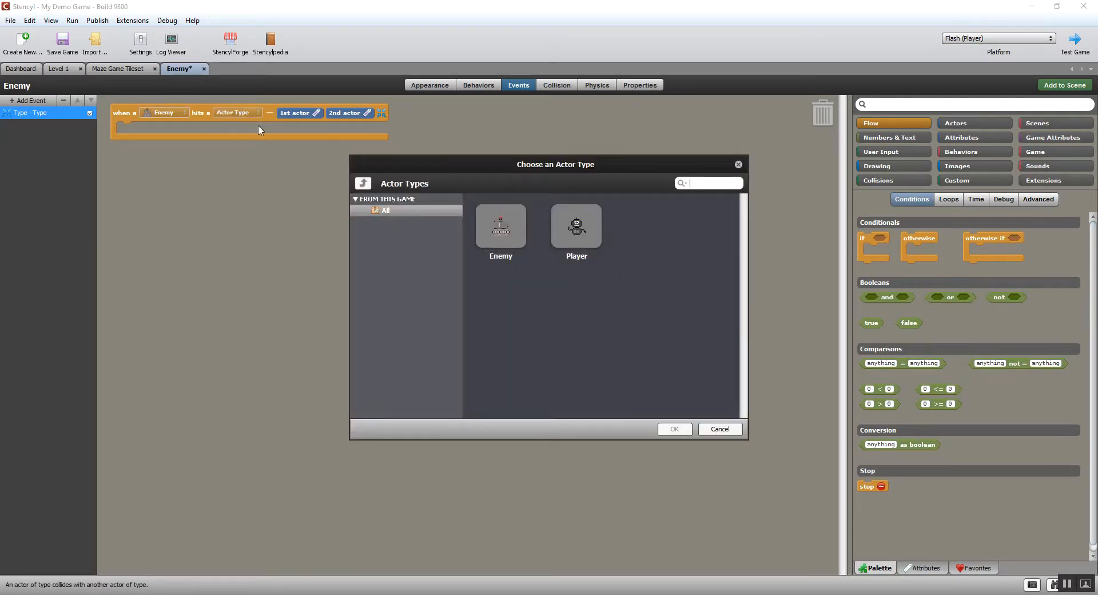
{"action": "double_click", "coordinate": [586, 229]}
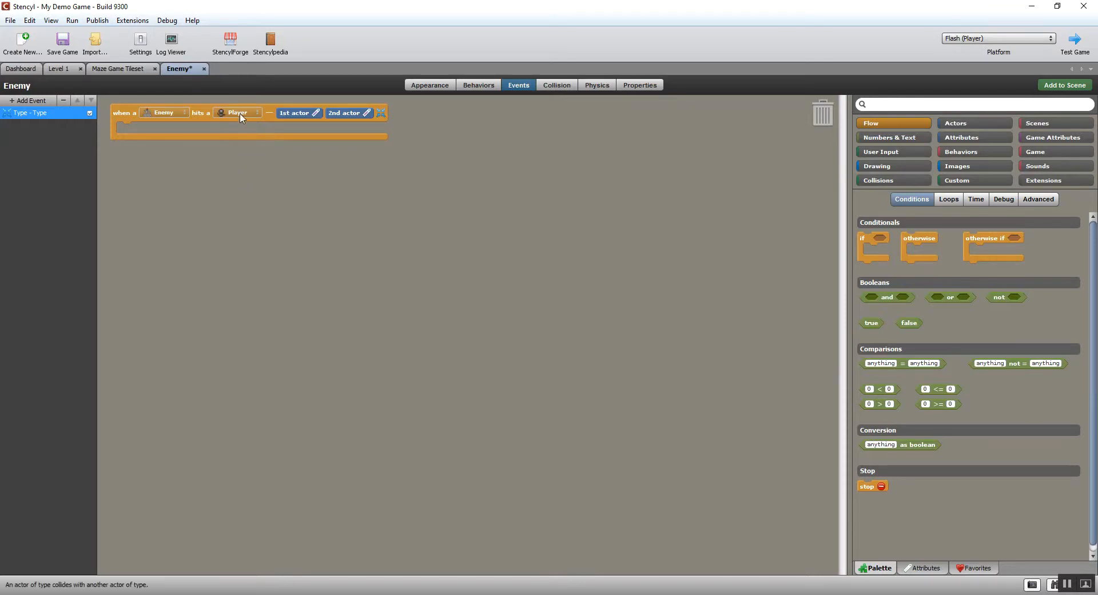
- Place an exit game block inside the Enemy-hits-Player collision event
{"action": "right_click", "coordinate": [269, 201]}
{"action": "mouse_move", "coordinate": [299, 274]}
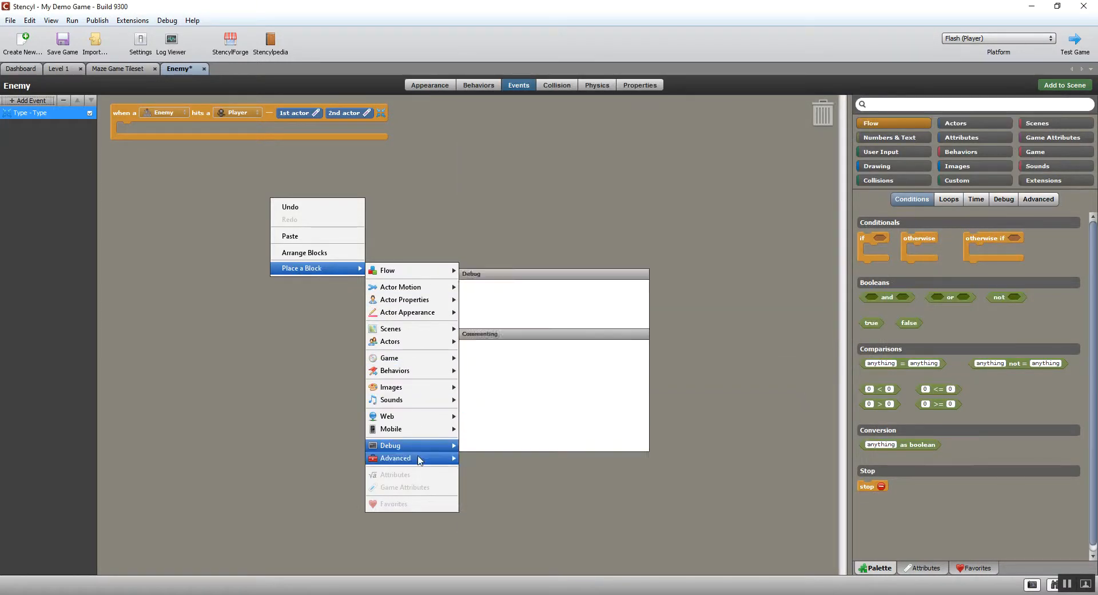
{"action": "mouse_move", "coordinate": [420, 460]}
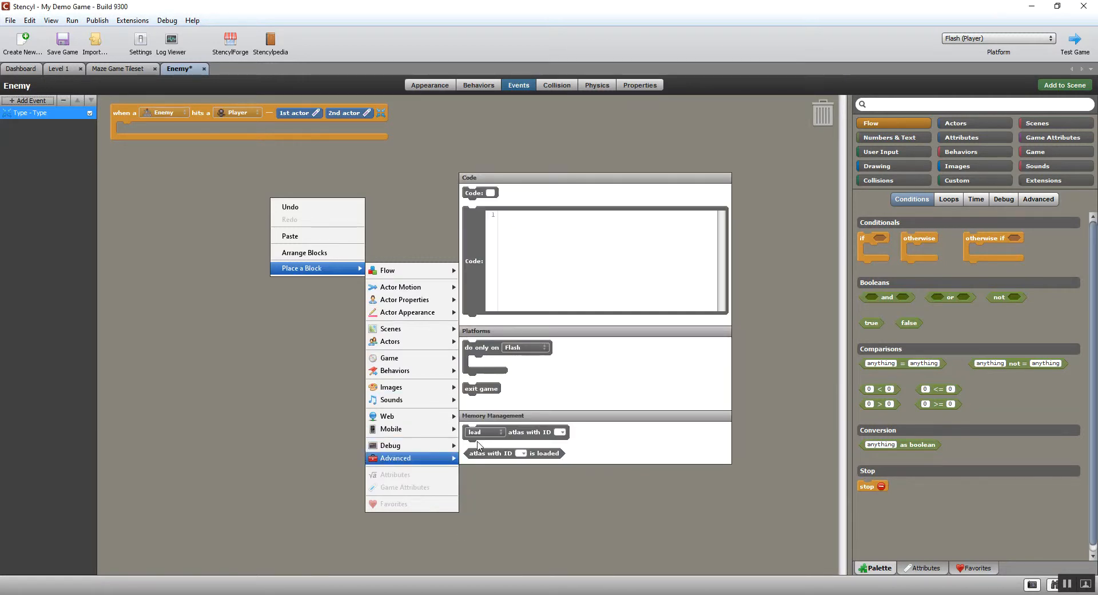
{"action": "left_click", "coordinate": [478, 392]}
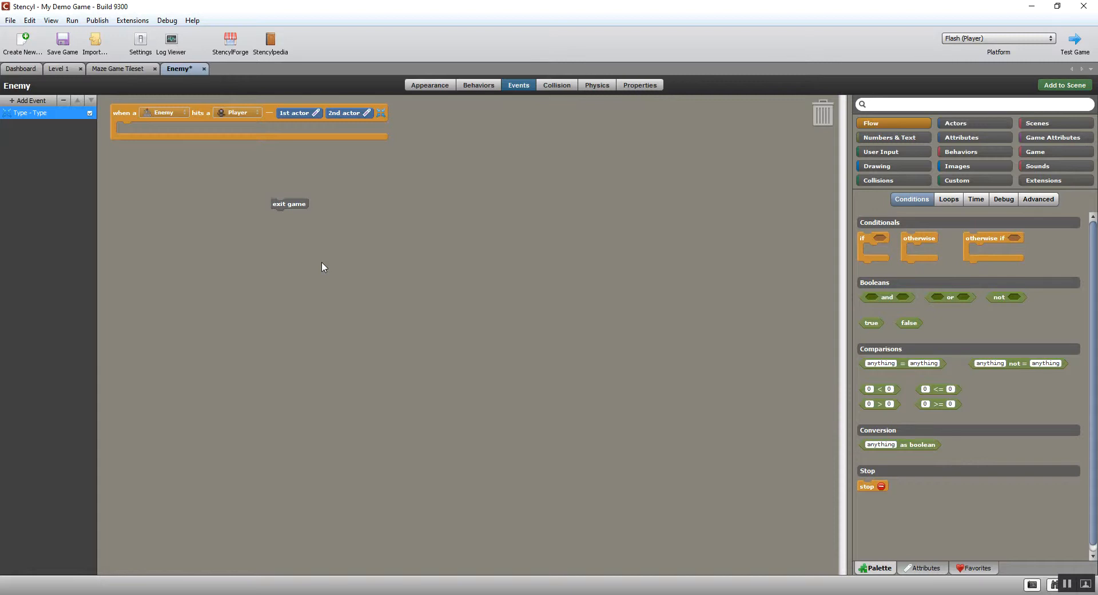
{"action": "left_click_drag", "start_coordinate": [287, 204], "coordinate": [132, 134]}
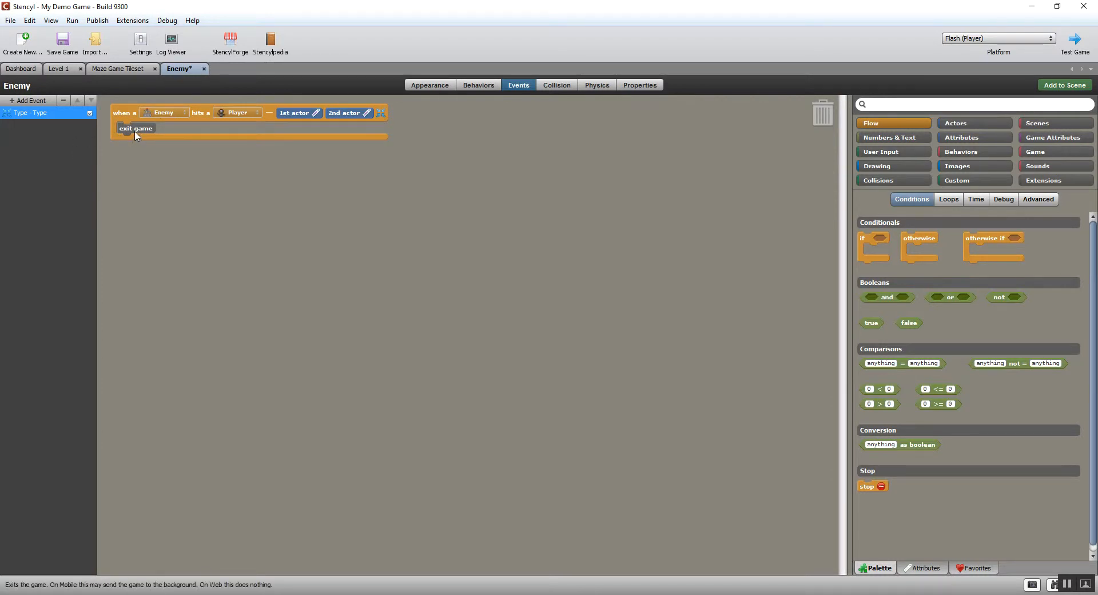
- Rename the collision event as "Enemy hitys player"
{"action": "double_click", "coordinate": [37, 112]}
{"action": "type", "text": "Enemy hitys player"}
{"action": "key", "text": "Return"}
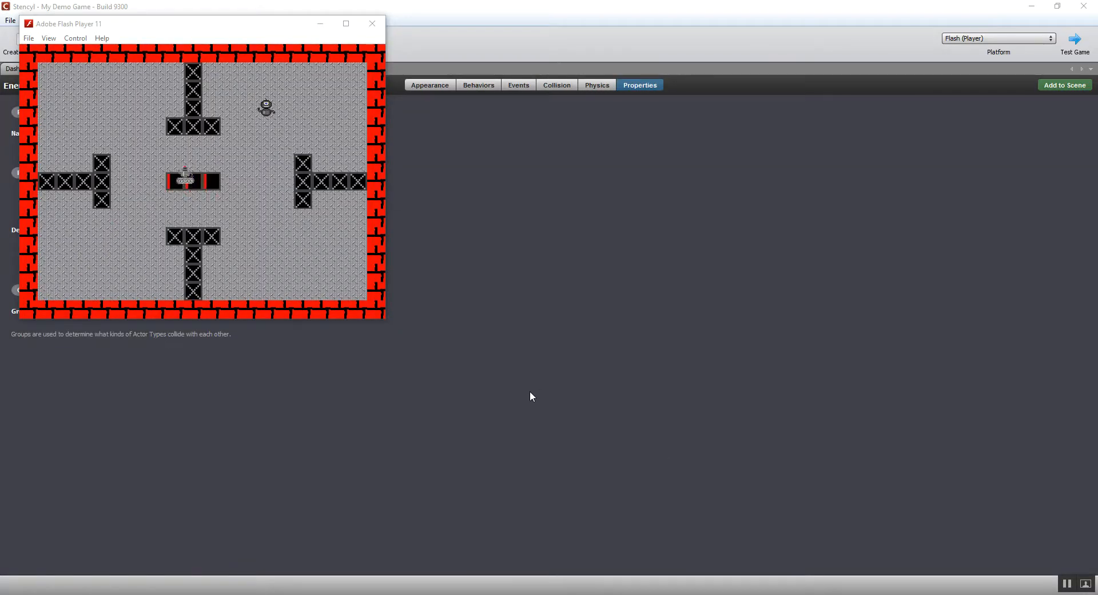
- Test the game by steering the player around the maze with the enemy in pursuit, then close the game window
{"action": "left_click", "coordinate": [272, 27]}
{"action": "key", "text": "Right"}
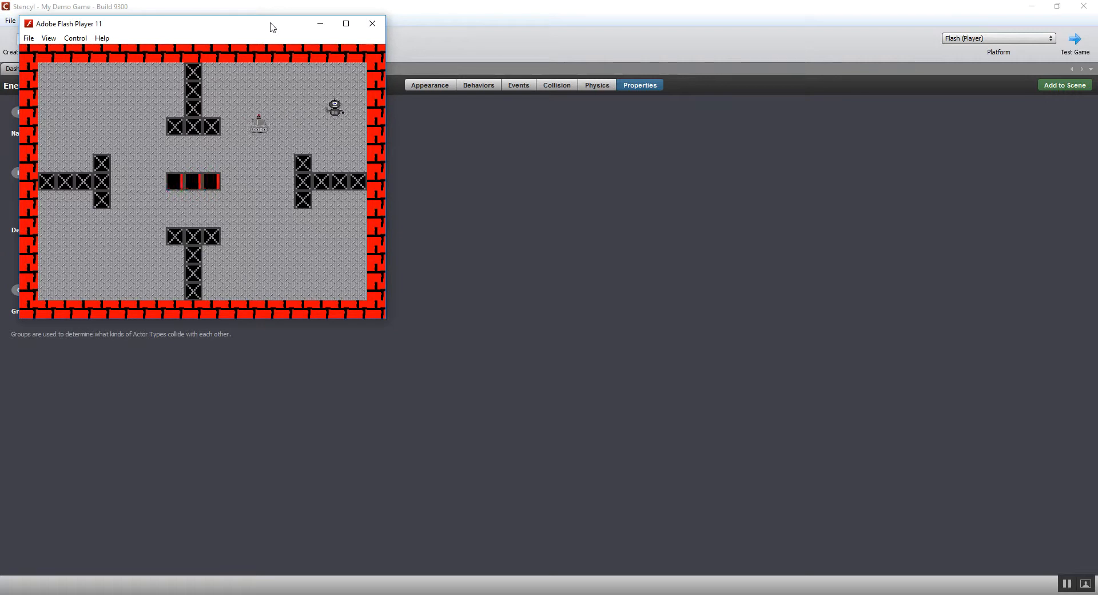
{"action": "key", "text": "Up"}
{"action": "key", "text": "Left"}
{"action": "key", "text": "Down"}
{"action": "key", "text": "Right"}
{"action": "key", "text": "Down"}
{"action": "key", "text": "Right"}
{"action": "key", "text": "Down"}
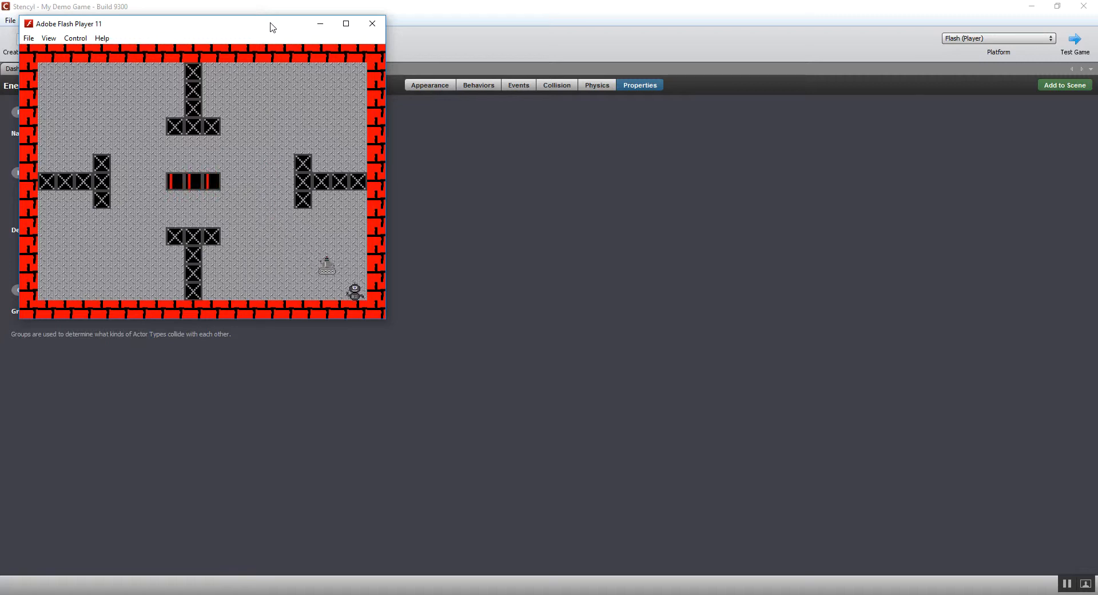
{"action": "key", "text": "alt+F4"}
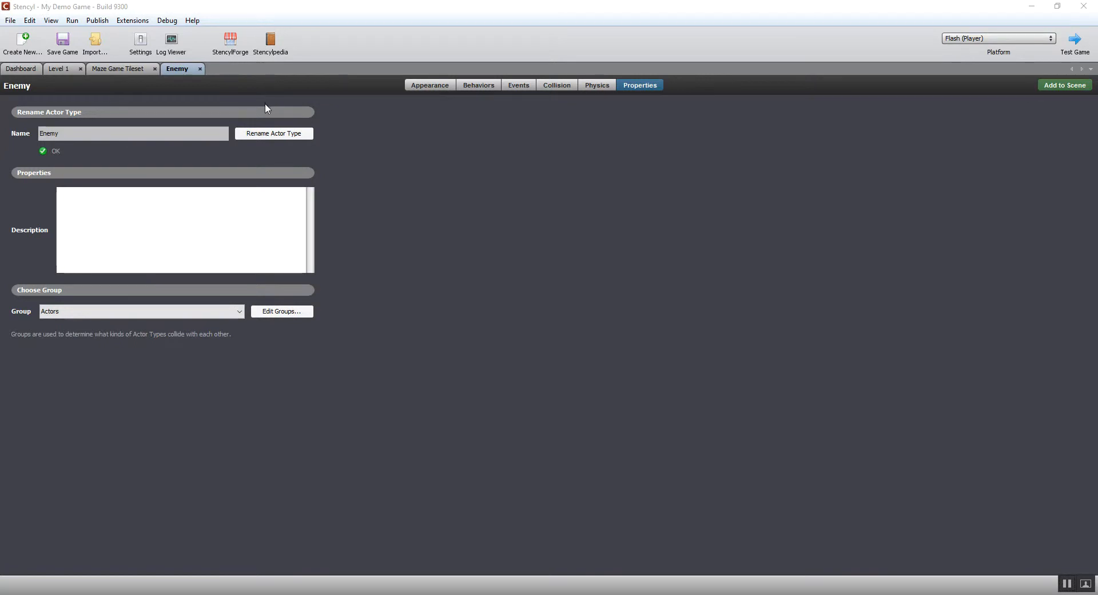
- Return to the Level 1 scene
{"action": "left_click", "coordinate": [28, 70]}
{"action": "left_click", "coordinate": [67, 69]}
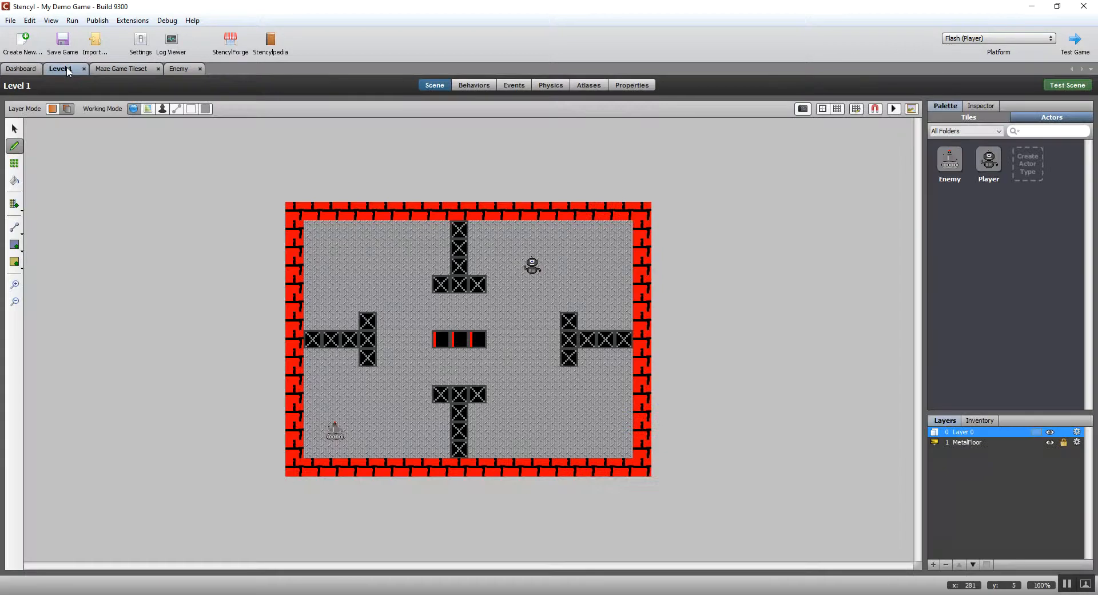